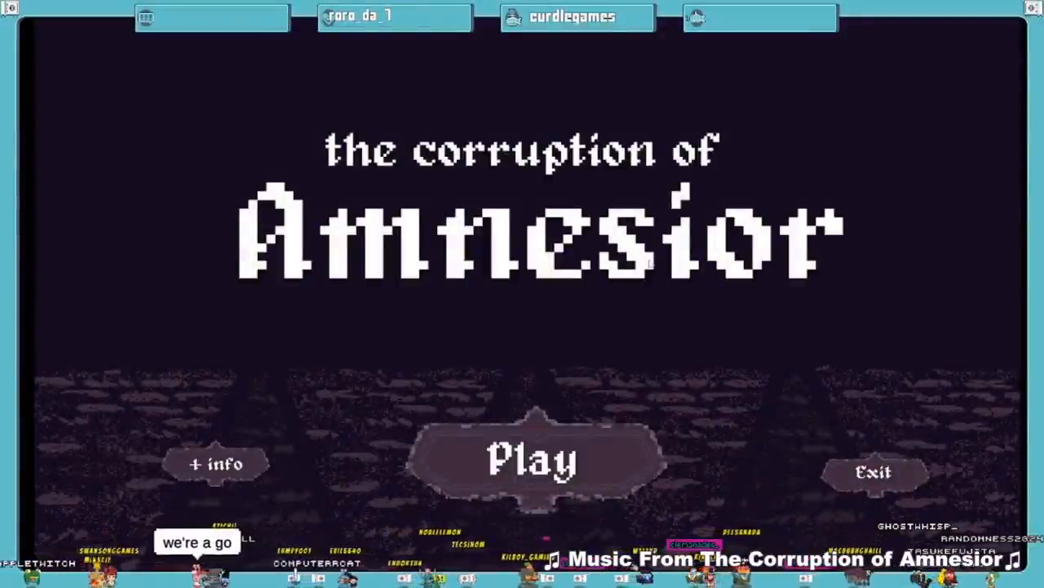
Begin a run on the middle path, fight at a map node and advance straight ahead until a hero dies.
{"action": "left_click", "coordinate": [611, 459]}
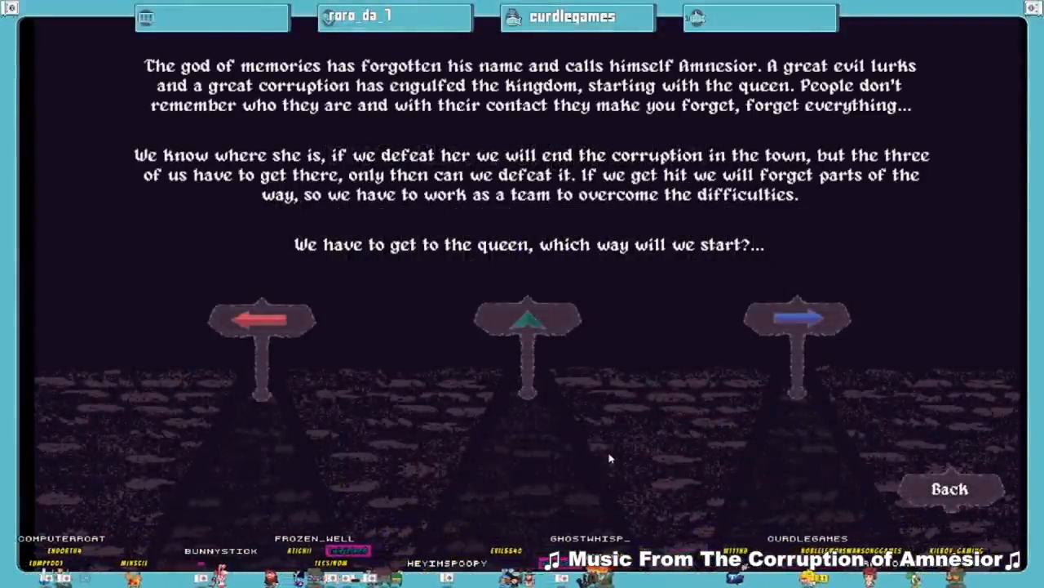
{"action": "left_click", "coordinate": [527, 342]}
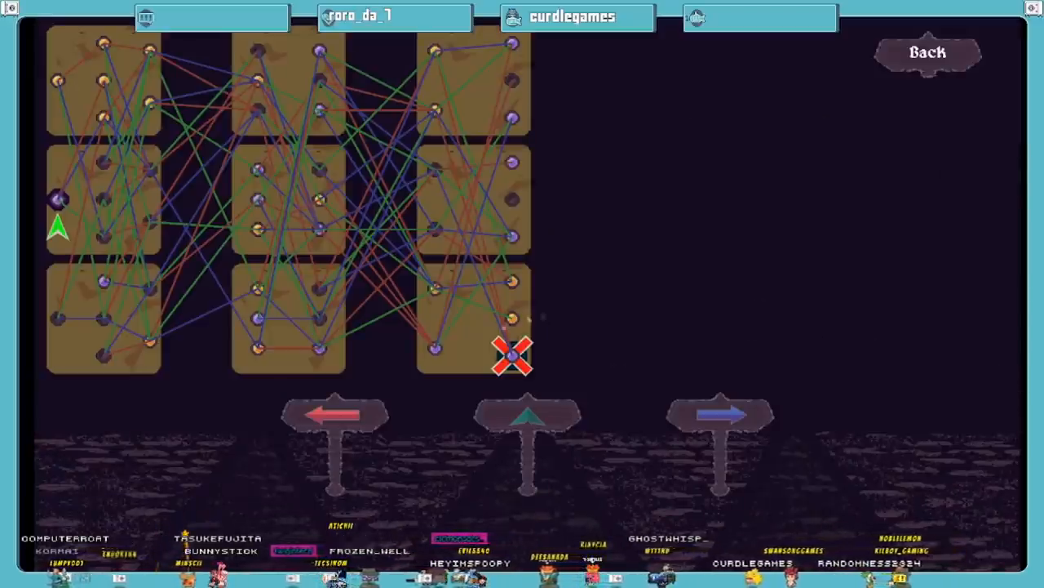
{"action": "left_click", "coordinate": [512, 352]}
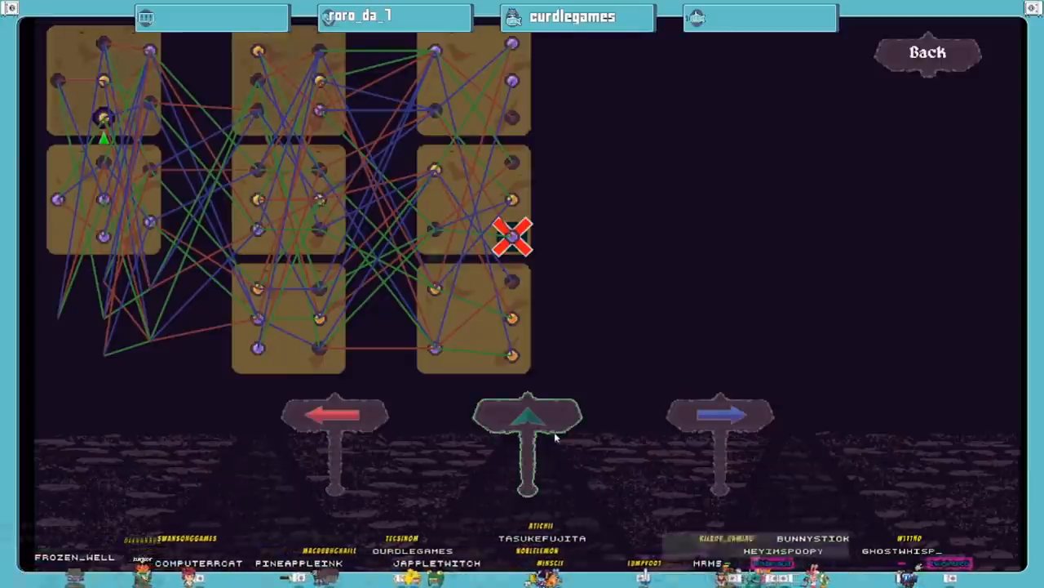
{"action": "left_click", "coordinate": [554, 432]}
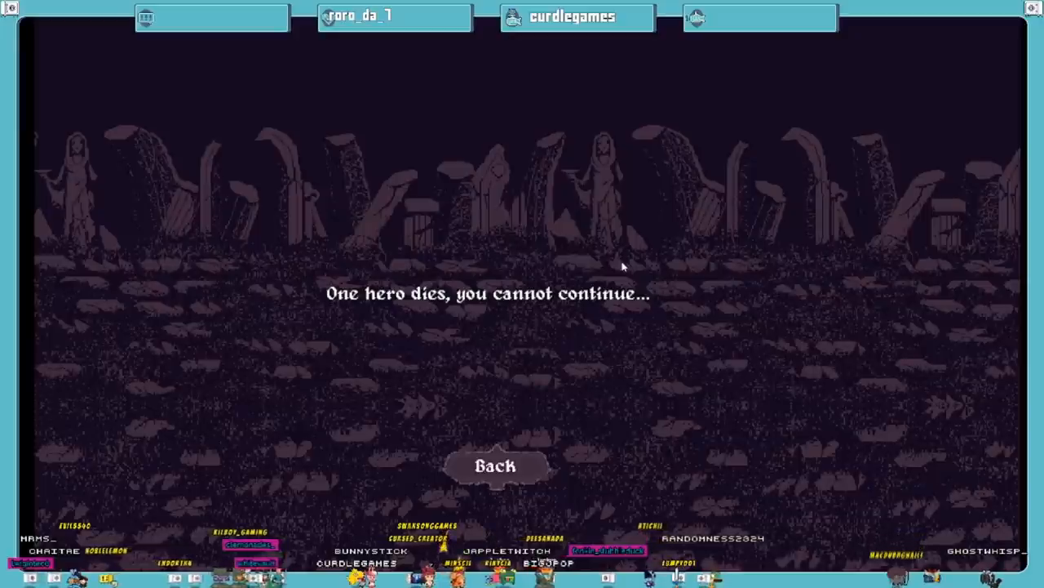
Retry after the hero's death and take the straight-ahead path into the next battle.
{"action": "key", "text": "Return"}
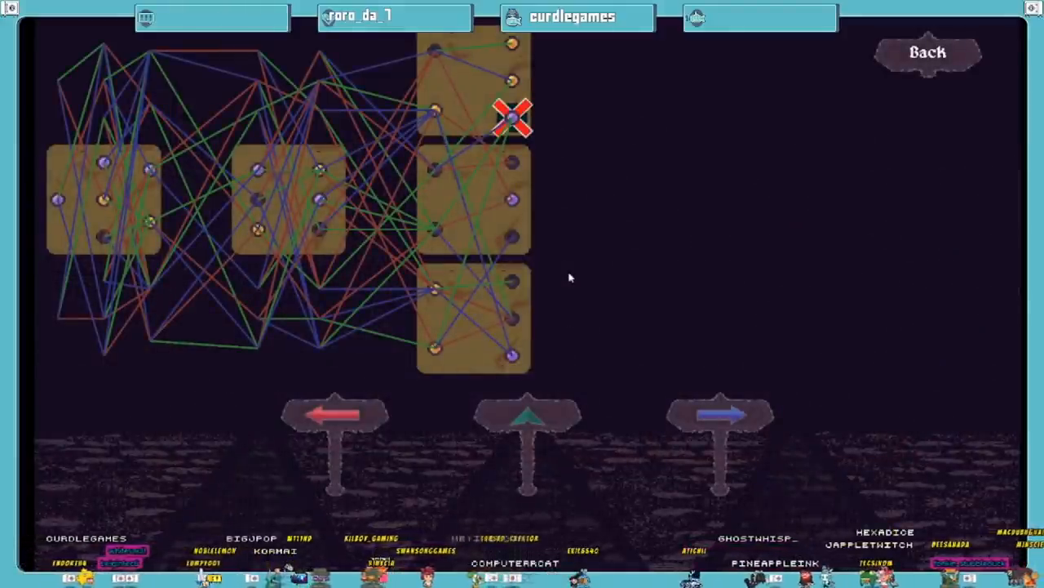
{"action": "left_click", "coordinate": [543, 417]}
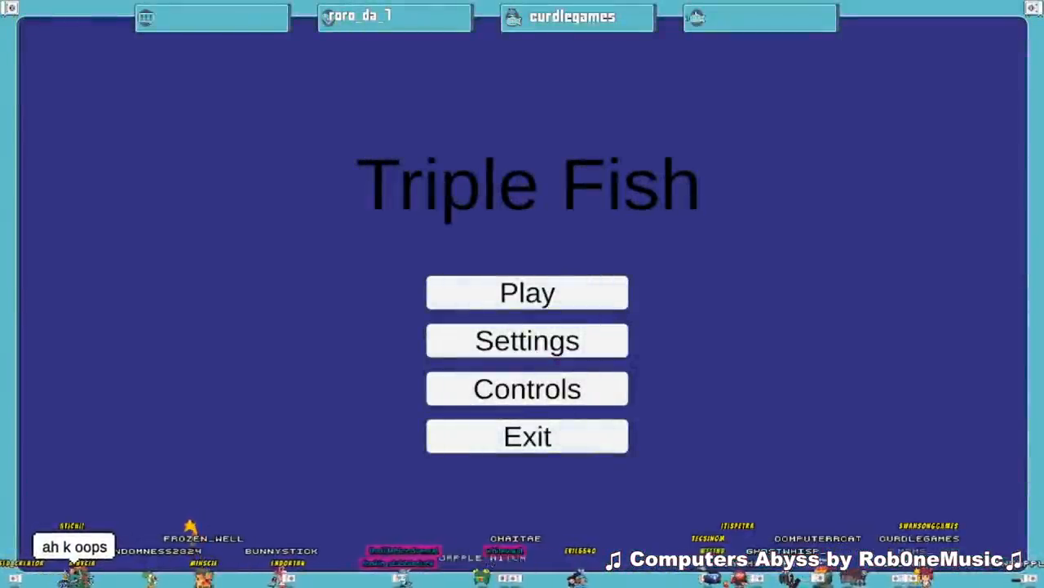
Start Triple Fish, break the top crate and swim right through the corridor to collect the needle.
{"action": "key", "text": "Return"}
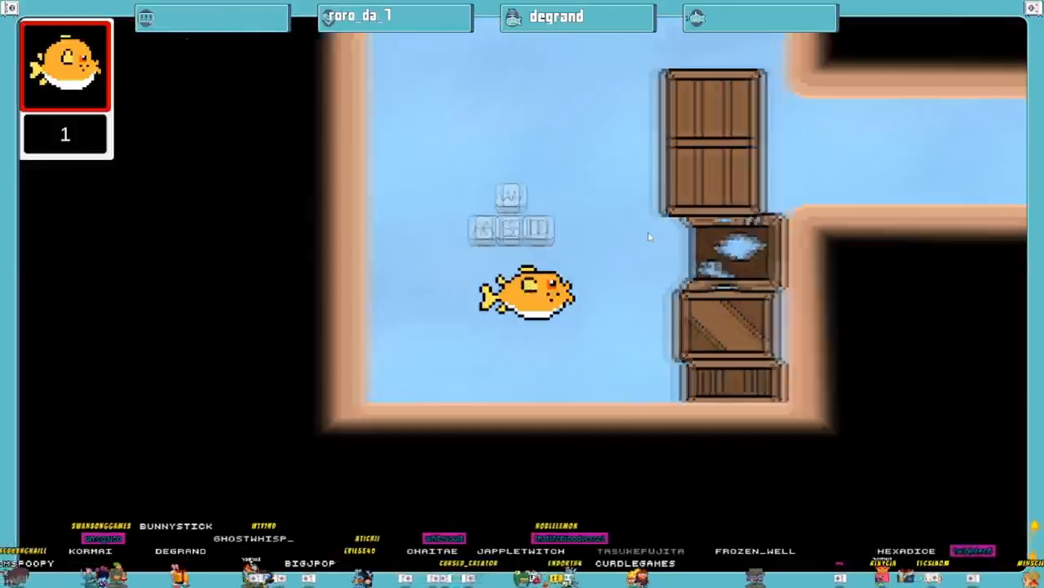
{"action": "key", "text": "d"}
{"action": "key", "text": "e"}
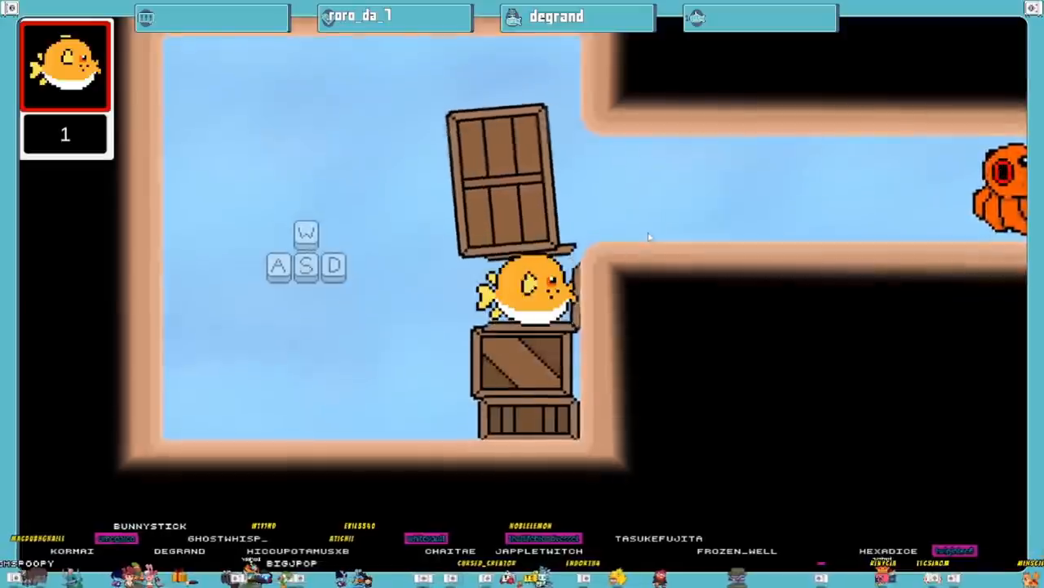
{"action": "key", "text": "d"}
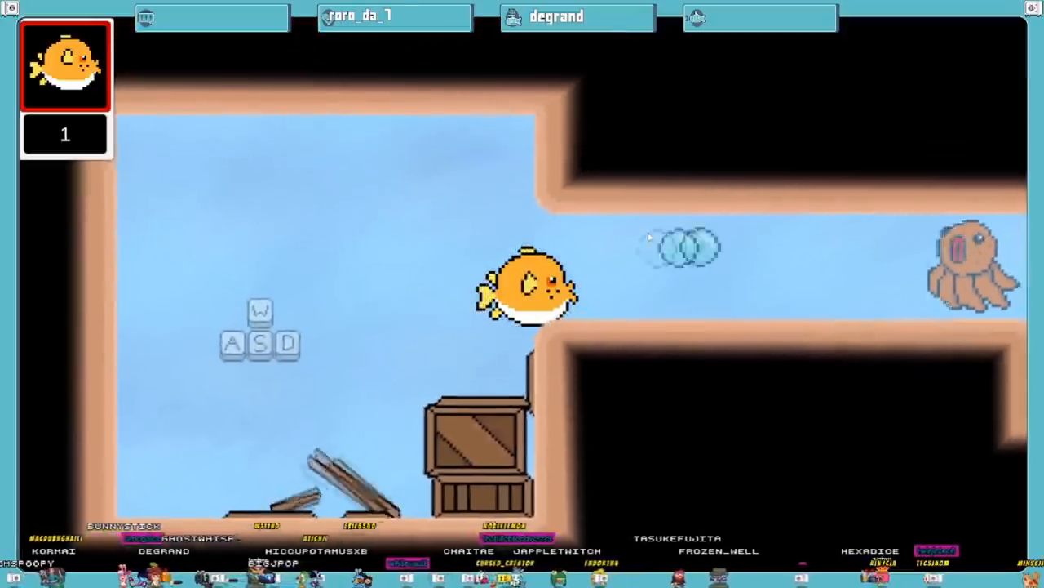
{"action": "key", "text": "d"}
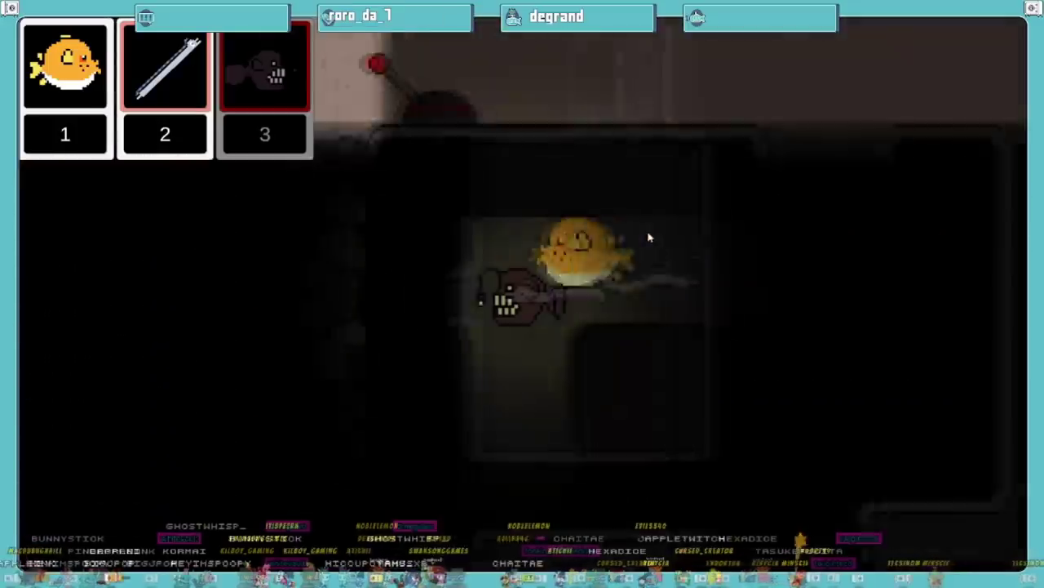
Swim the anglerfish up the corridor, then take the needle form down into the dark vertical shaft.
{"action": "key", "text": "3"}
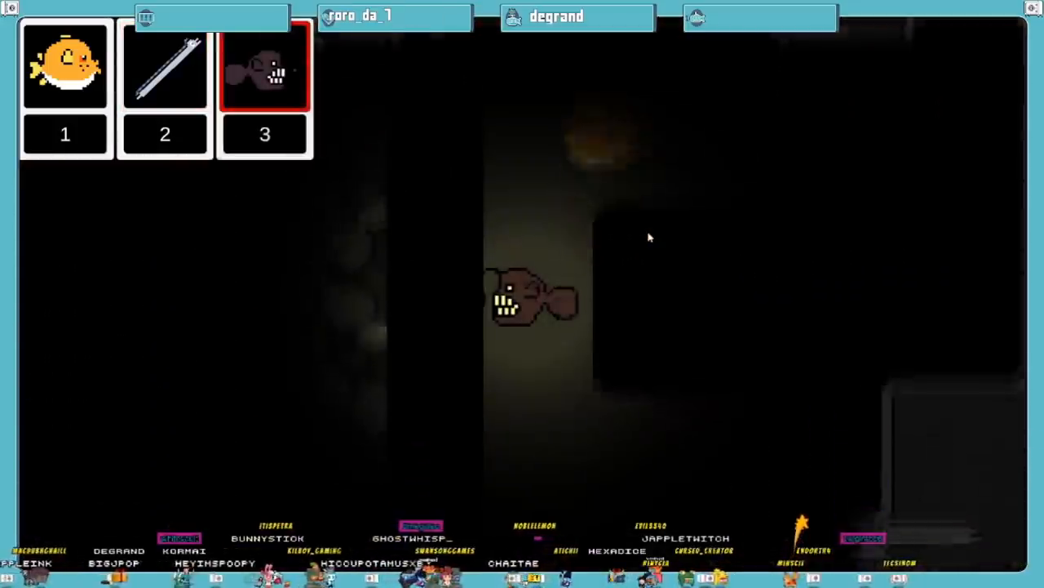
{"action": "key", "text": "Right"}
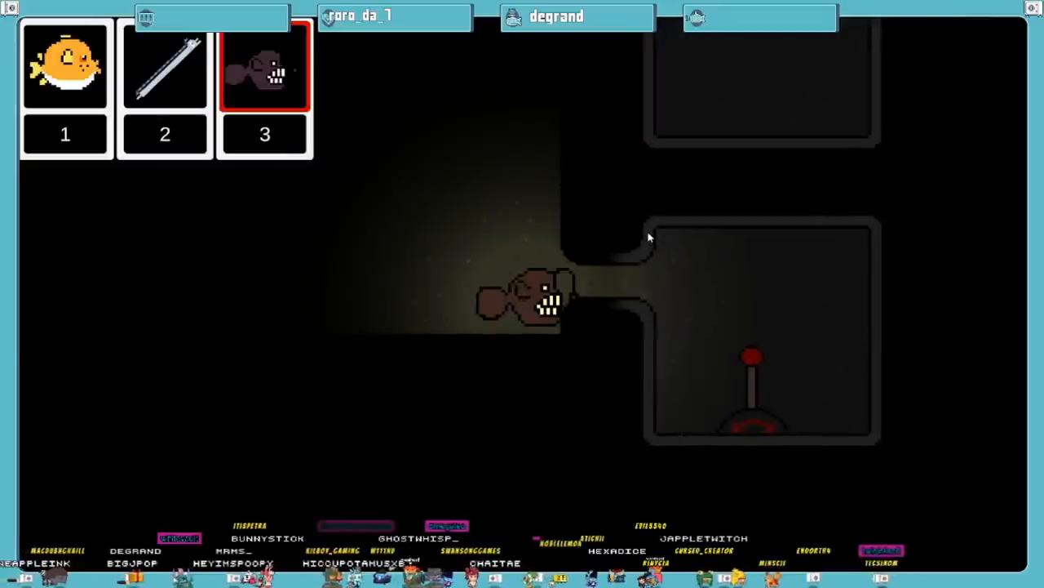
{"action": "key", "text": "Up"}
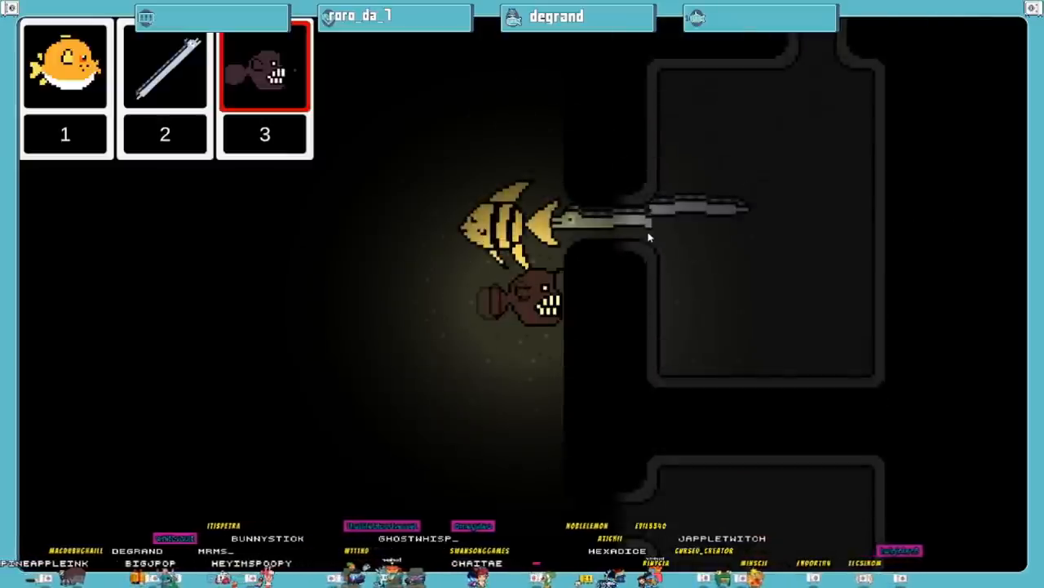
{"action": "key", "text": "1"}
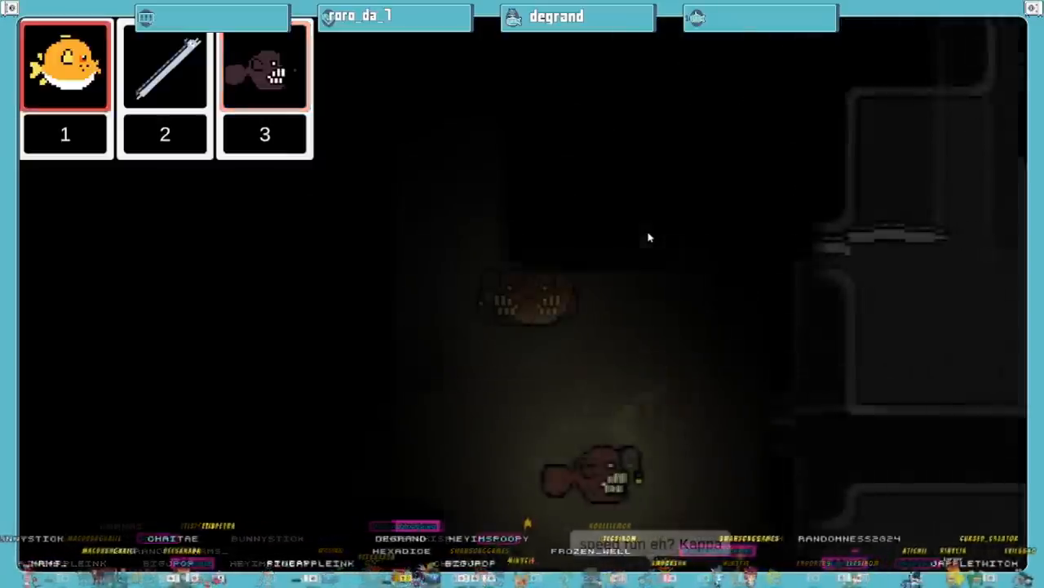
{"action": "key", "text": "2"}
{"action": "key", "text": "Down"}
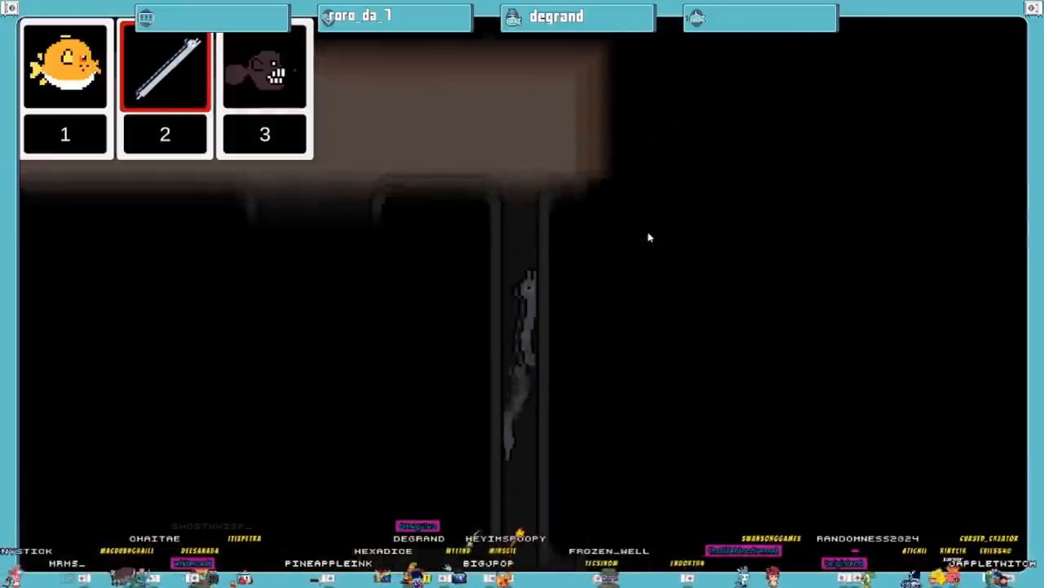
{"action": "key", "text": "Left"}
{"action": "key", "text": "Down"}
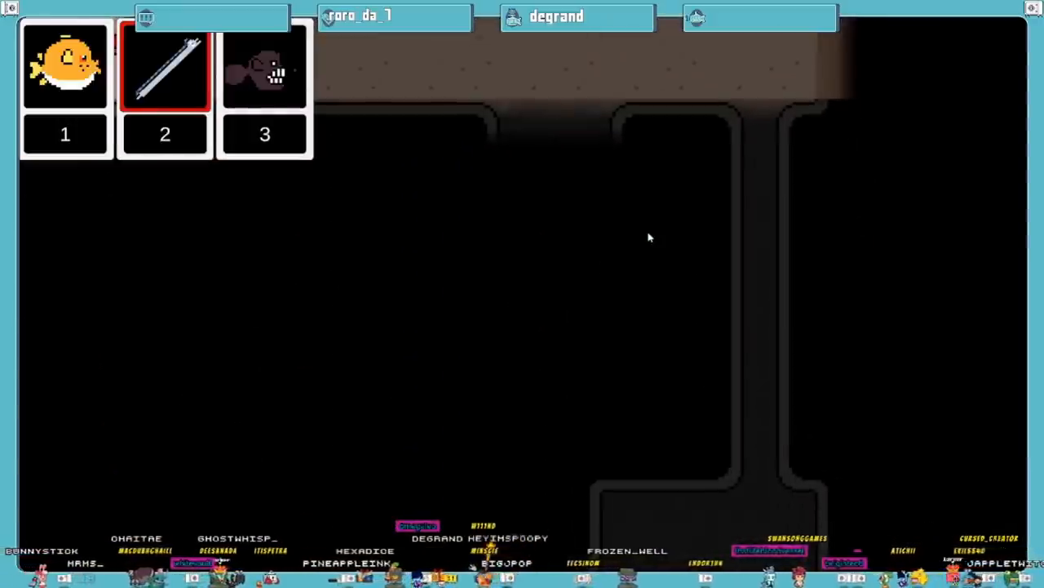
{"action": "key", "text": "Up"}
{"action": "key", "text": "Down"}
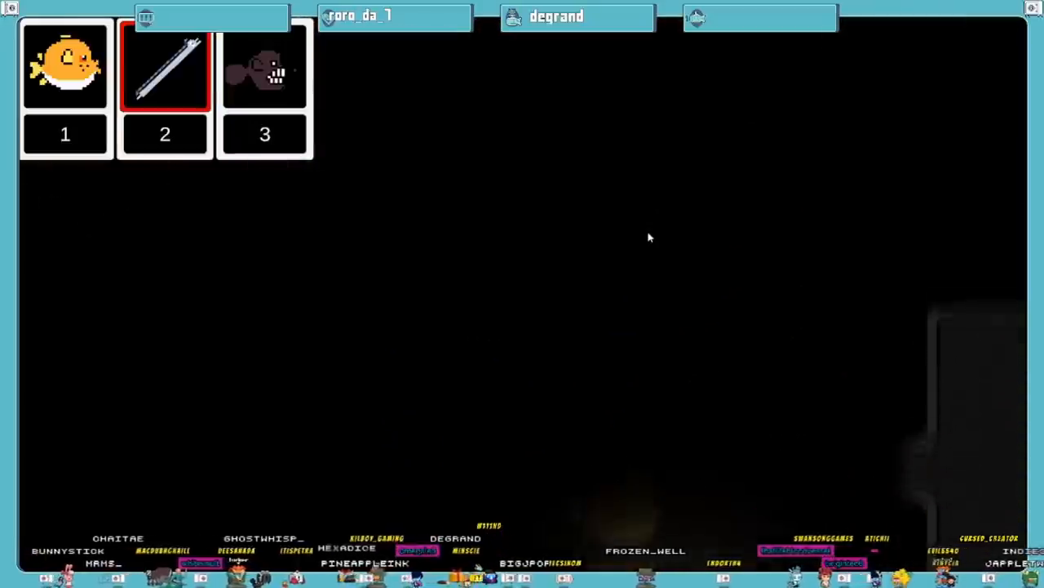
Switch to the eel, drop it down the shaft and move right along the lower room's floor.
{"action": "key", "text": "1"}
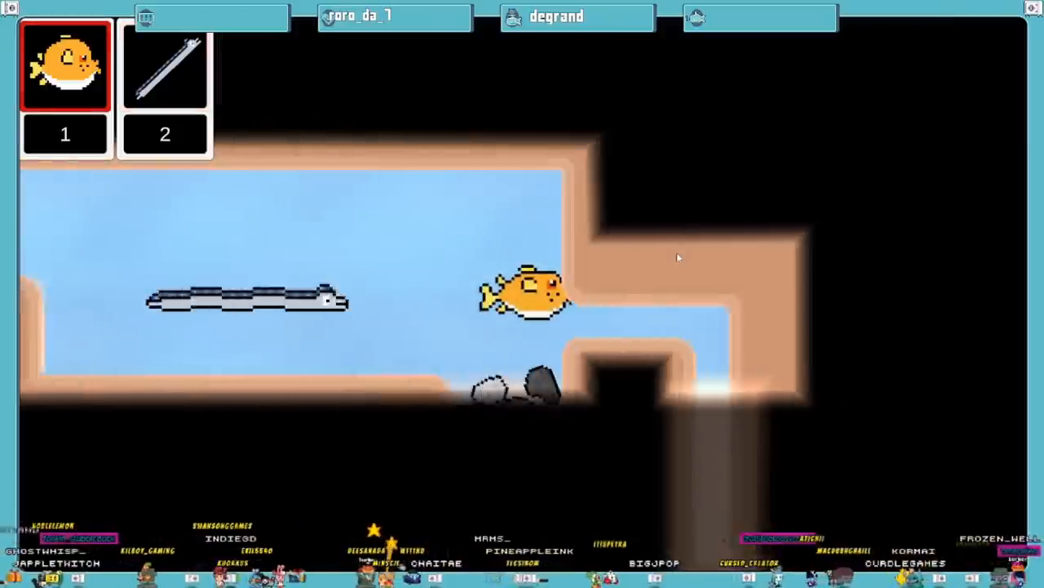
{"action": "key", "text": "2"}
{"action": "key", "text": "Right"}
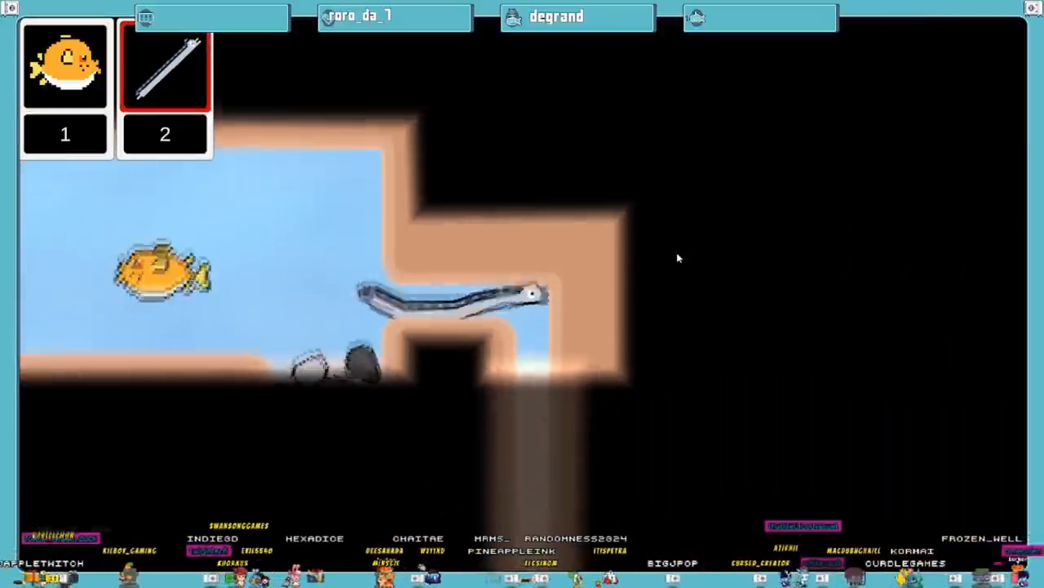
{"action": "key", "text": "Down"}
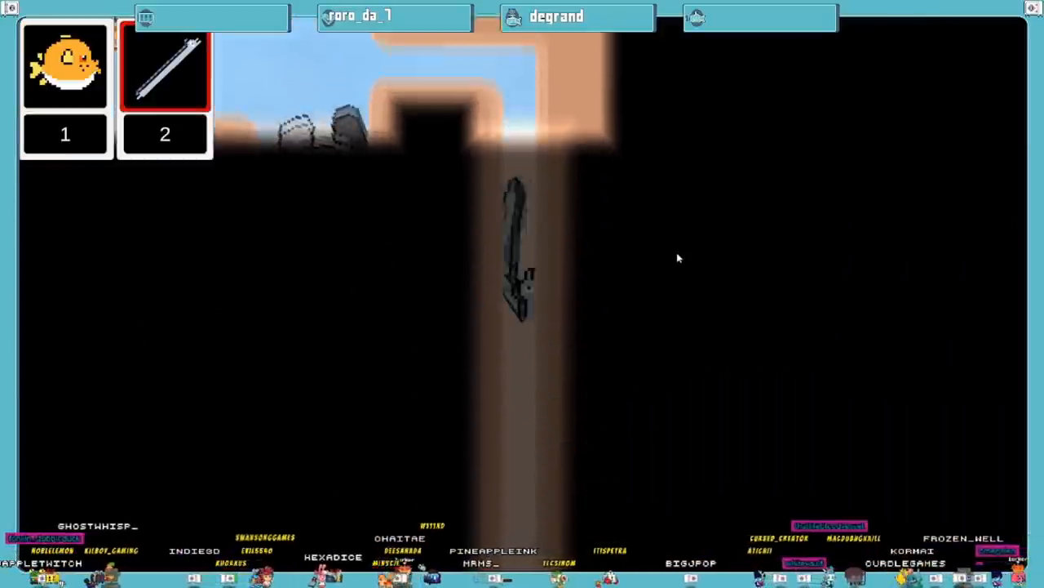
{"action": "key", "text": "Right"}
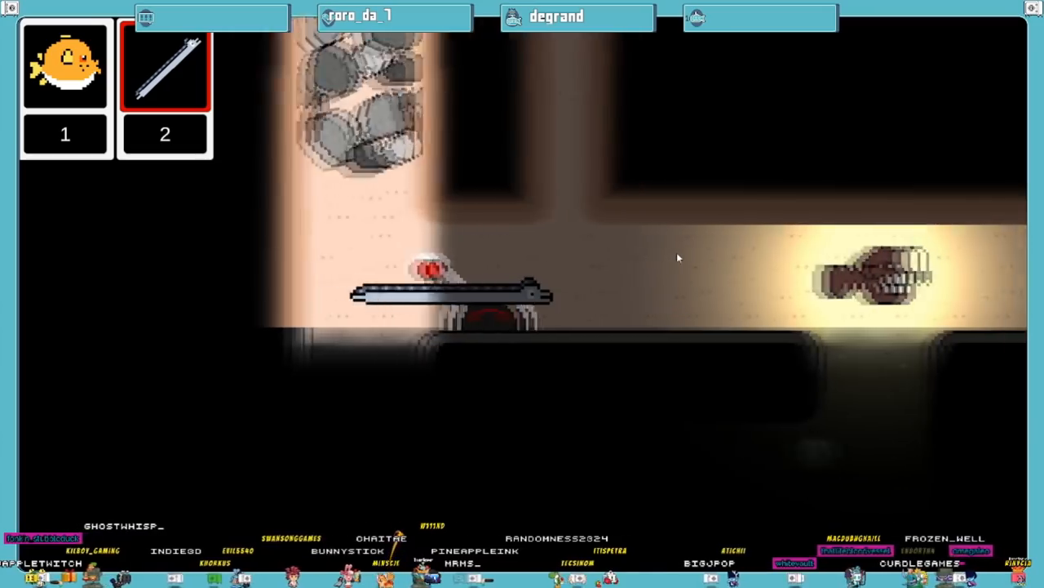
{"action": "key", "text": "Down"}
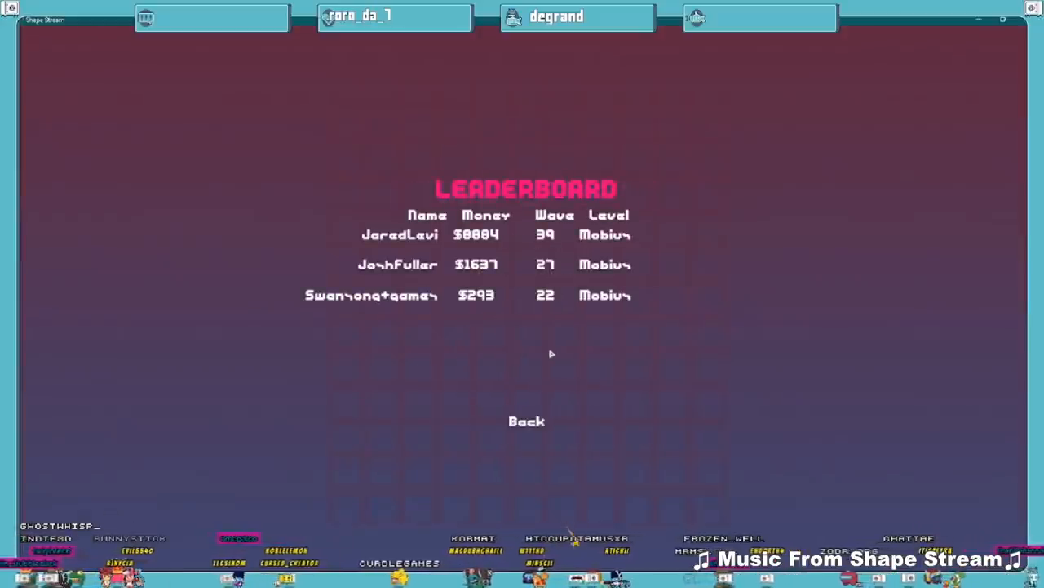
Leave the Shape Stream leaderboard and load the tower-defense level.
{"action": "key", "text": "Escape"}
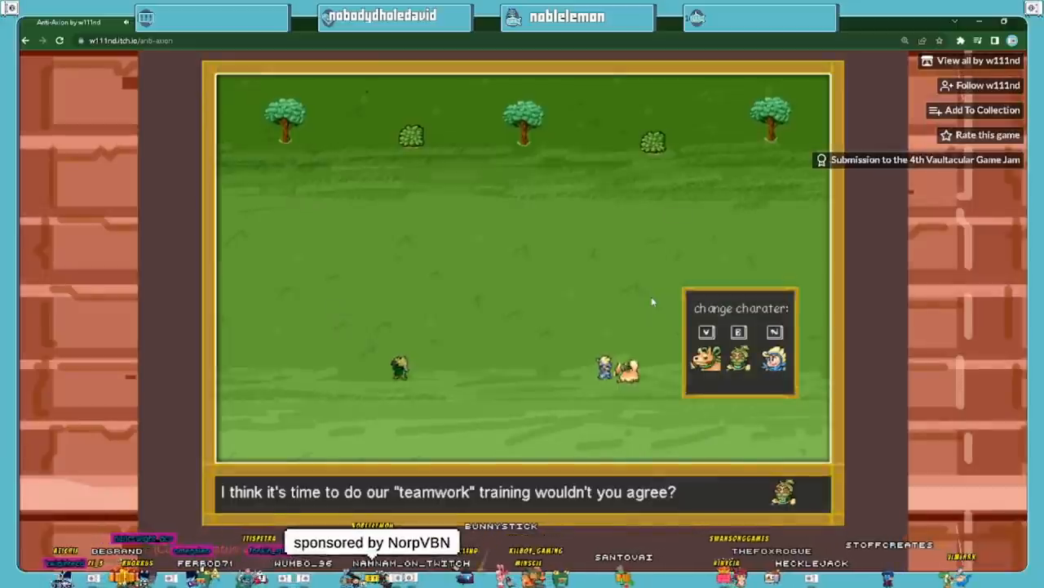
Finish the teamwork dialogue and dodge left and right through the training level.
{"action": "key", "text": "space"}
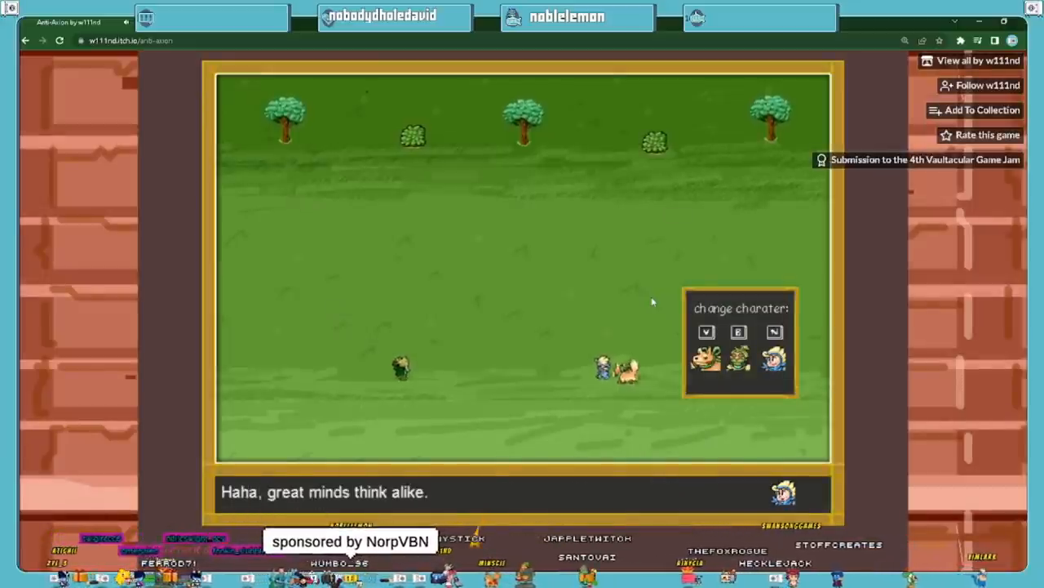
{"action": "key", "text": "space"}
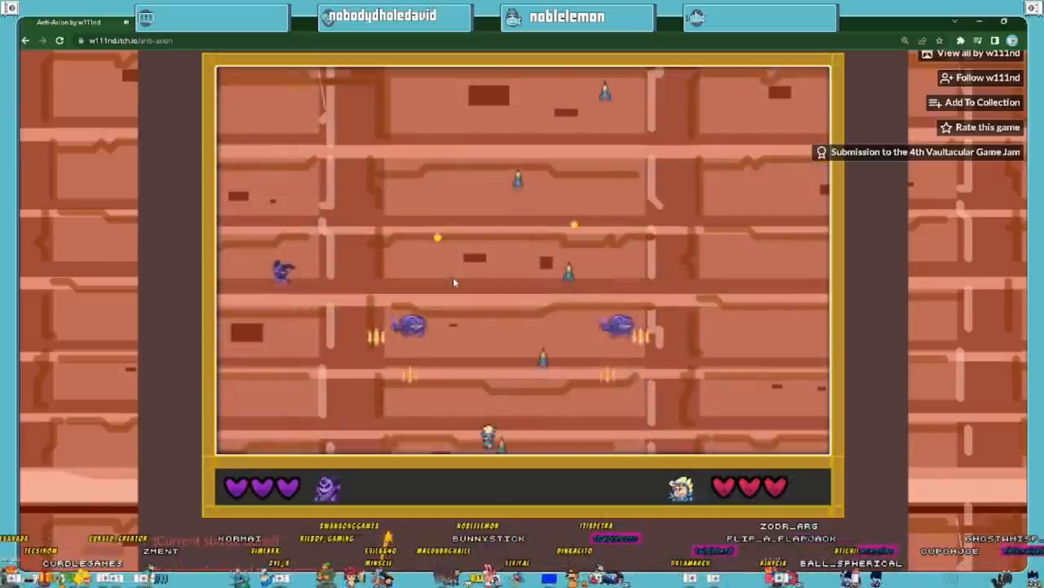
{"action": "key", "text": "Right"}
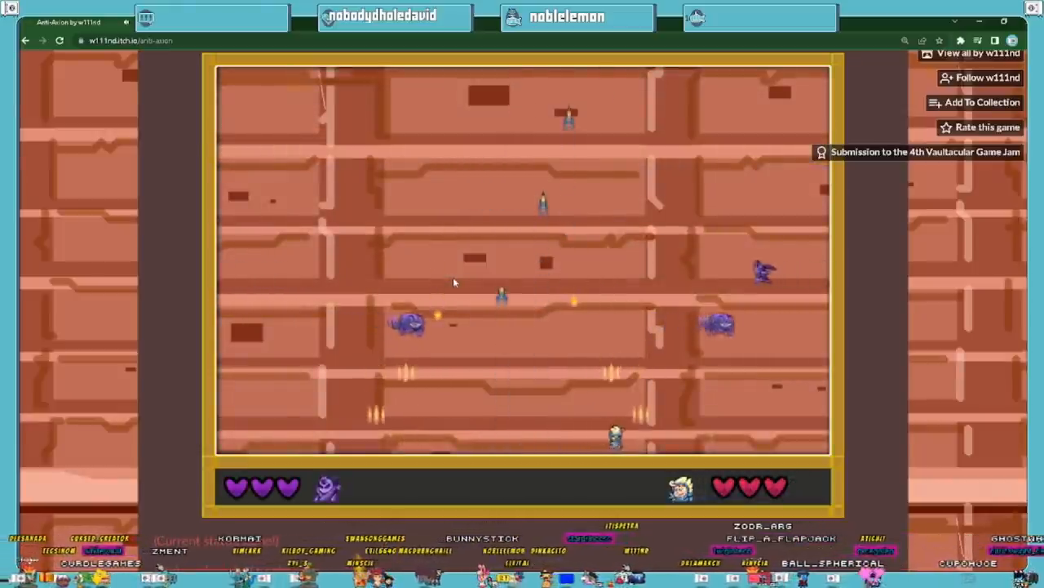
{"action": "key", "text": "Left"}
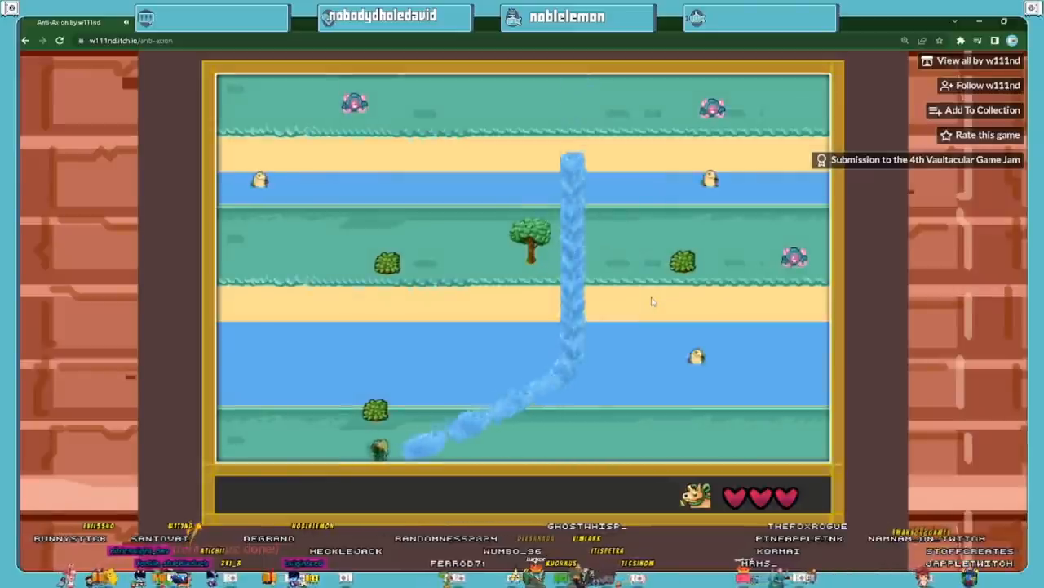
{"action": "key", "text": "Right"}
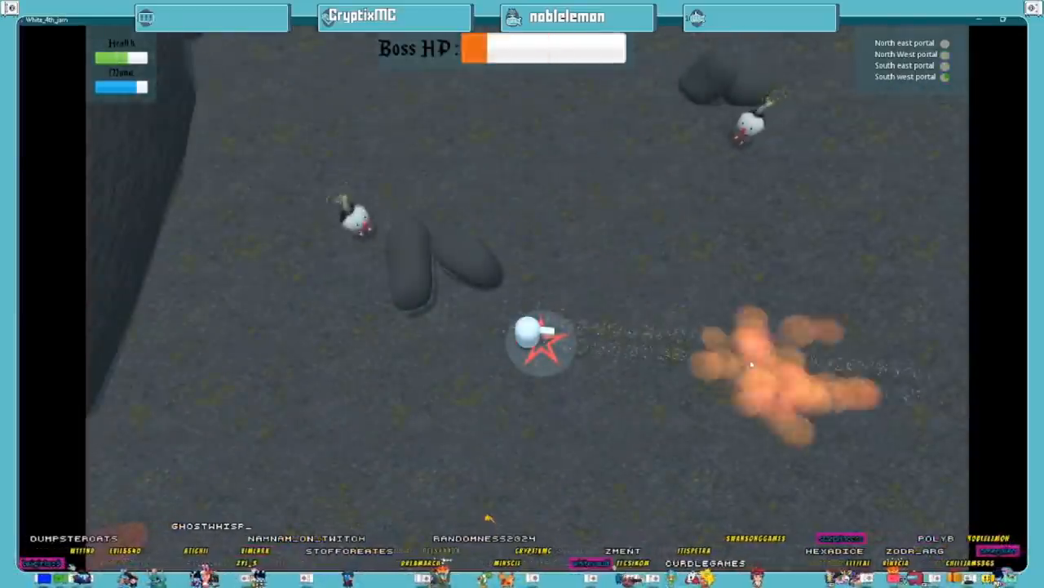
Blast the boss-fight enemies to a 'You win', then walk onto the star marker and set off another explosion.
{"action": "left_click", "coordinate": [428, 344]}
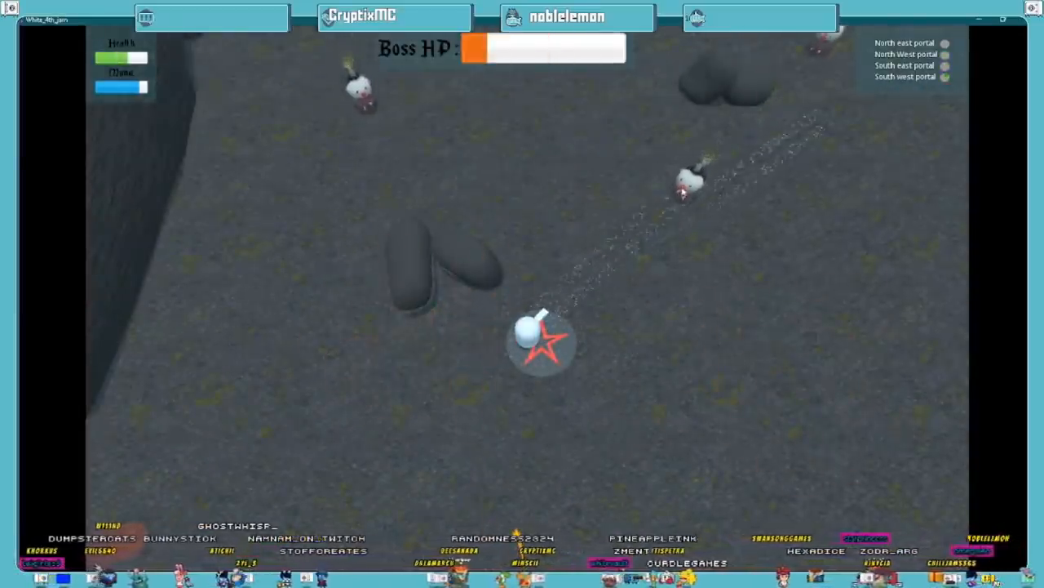
{"action": "left_click", "coordinate": [718, 163]}
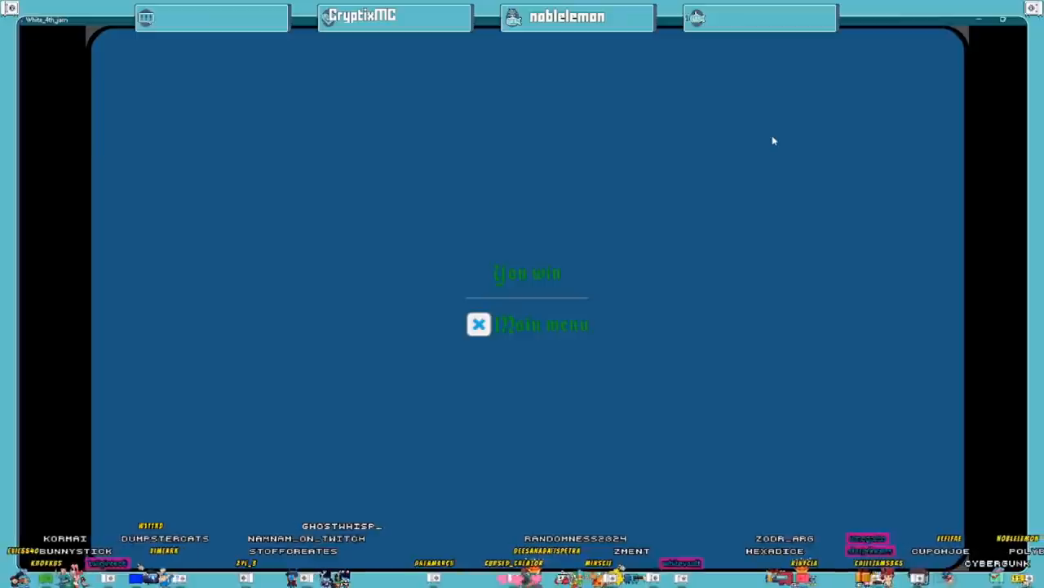
{"action": "key", "text": "Return"}
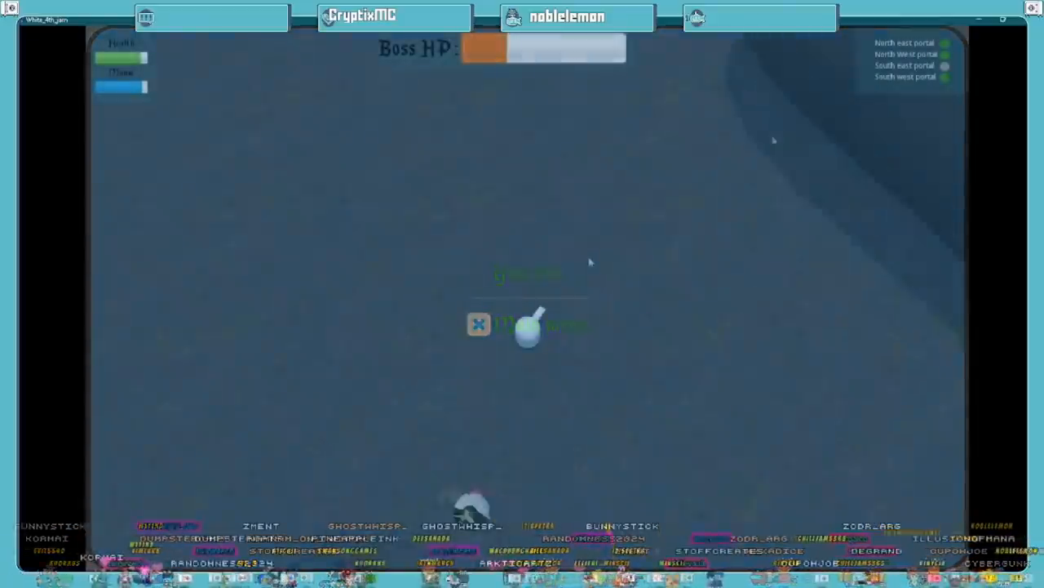
{"action": "key", "text": "w"}
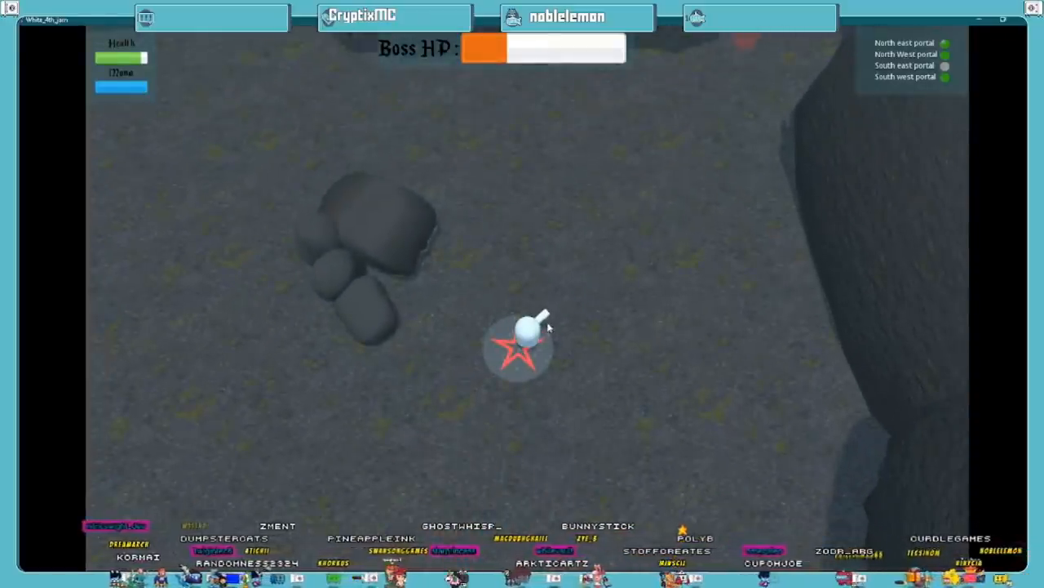
{"action": "left_click", "coordinate": [531, 441]}
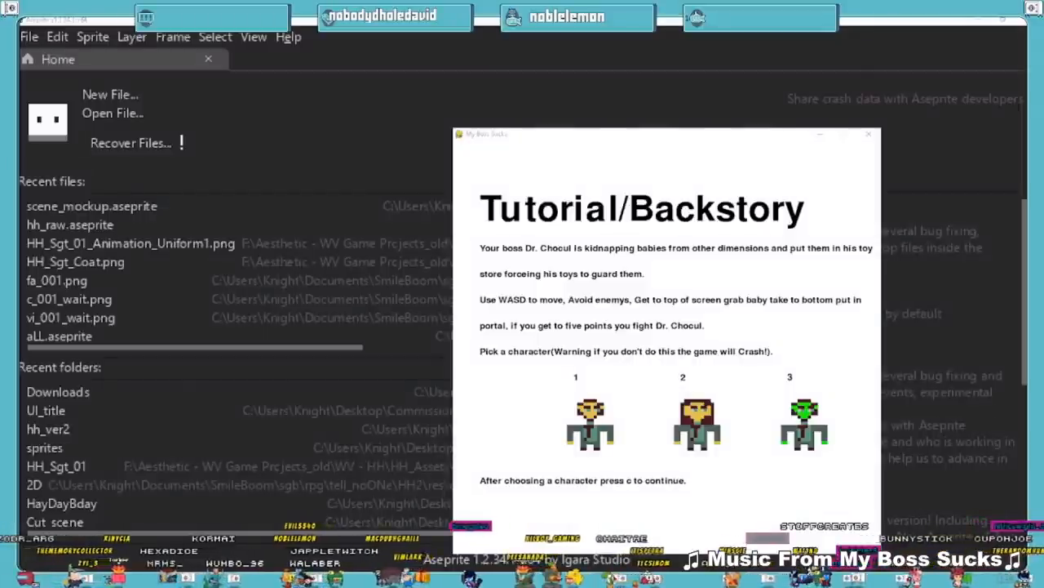
Begin as the green character, move across the carpet and respawn with R after each death.
{"action": "key", "text": "c"}
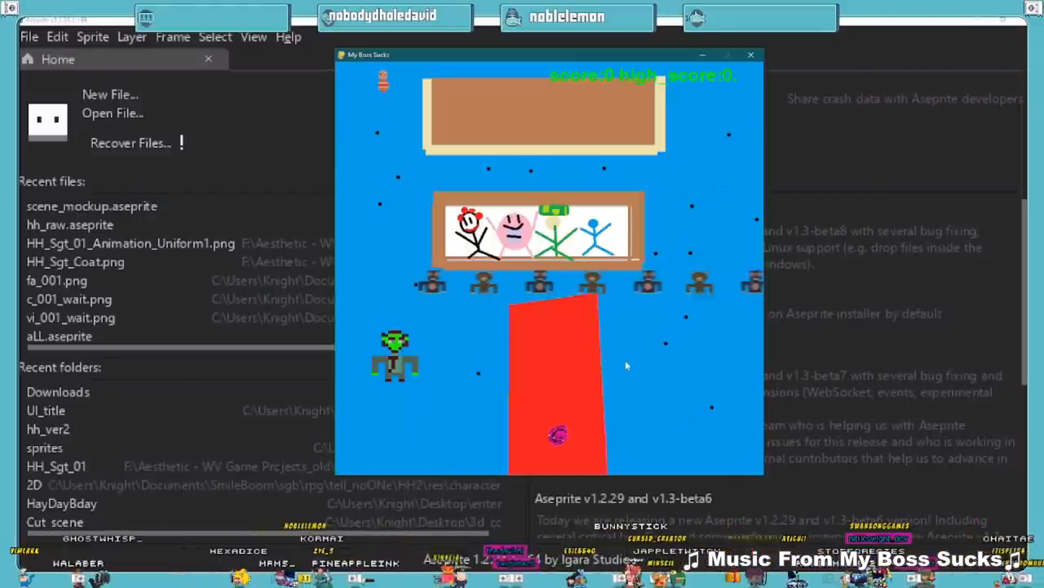
{"action": "key", "text": "Right"}
{"action": "key", "text": "Right"}
{"action": "key", "text": "Right"}
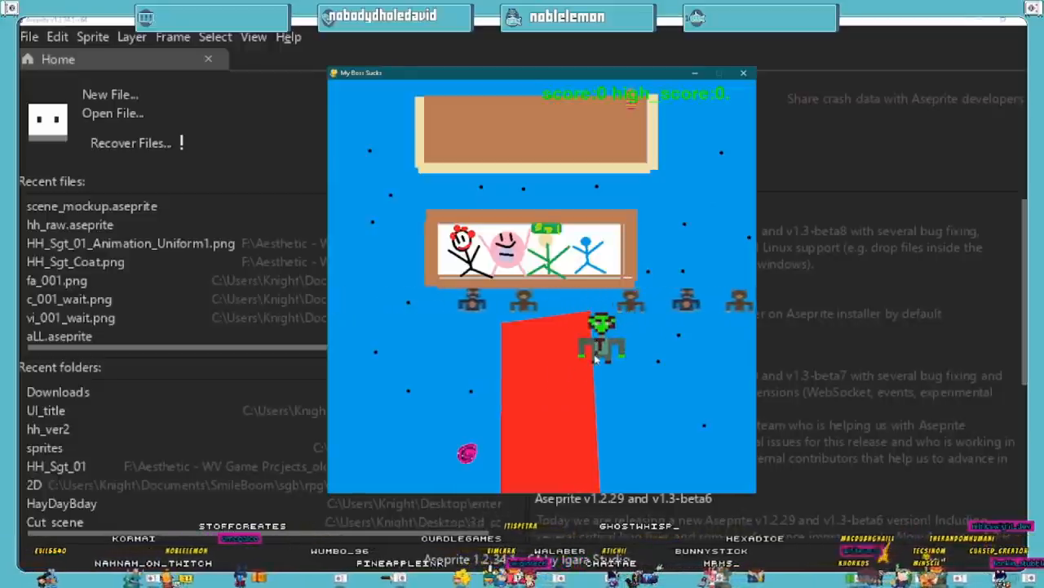
{"action": "key", "text": "Left"}
{"action": "key", "text": "Left"}
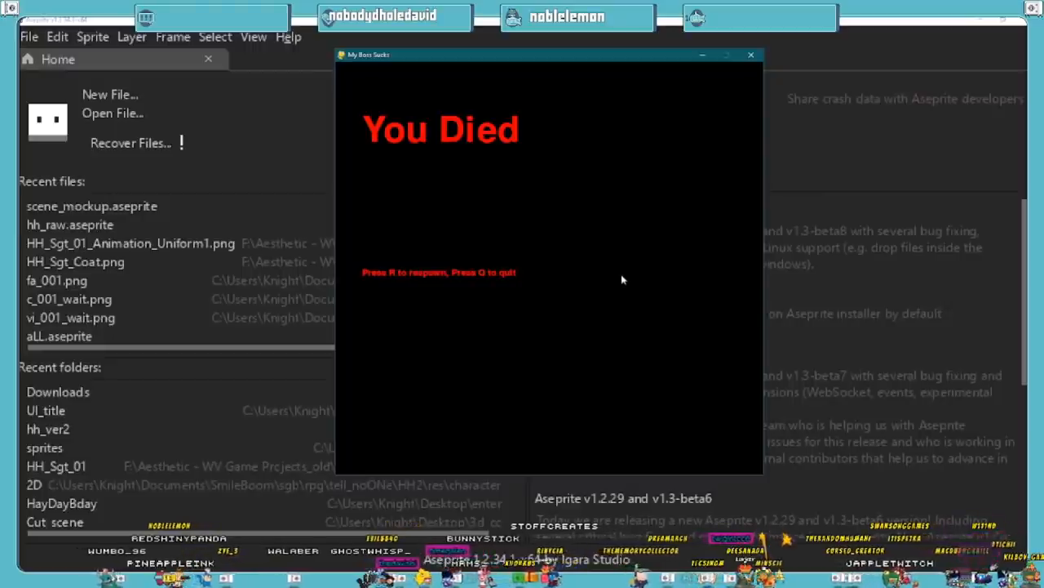
{"action": "key", "text": "r"}
{"action": "key", "text": "Up"}
{"action": "key", "text": "Up"}
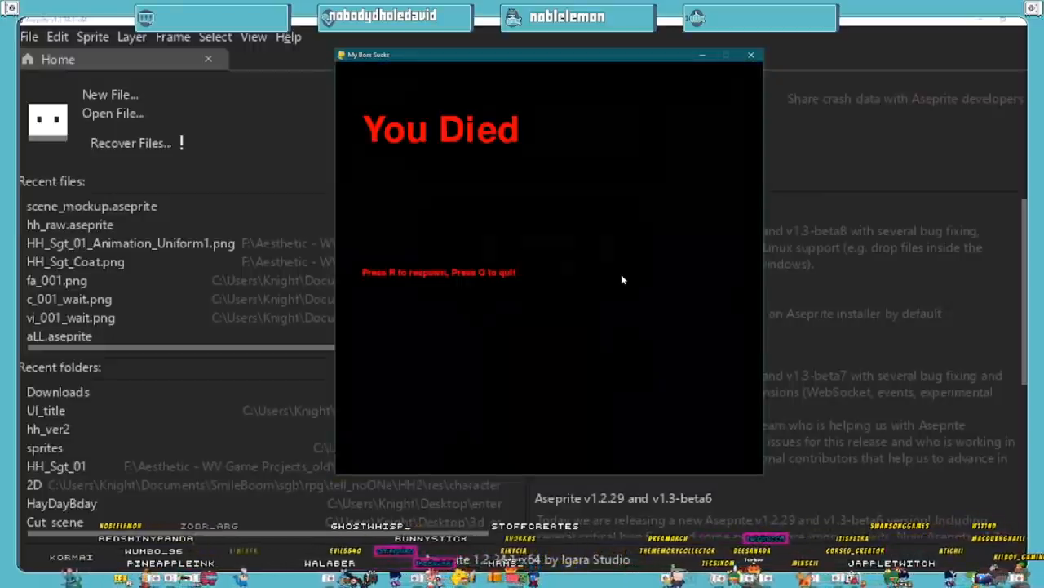
{"action": "key", "text": "r"}
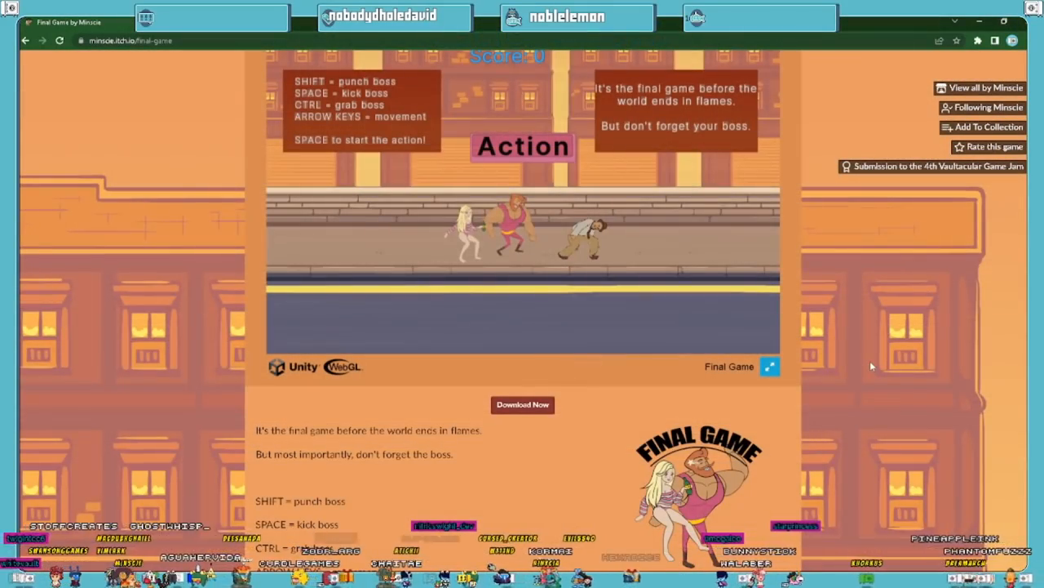
{"action": "scroll", "coordinate": [667, 369], "scroll_direction": "down", "scroll_amount": 3}
{"action": "scroll", "coordinate": [779, 423], "scroll_direction": "down", "scroll_amount": 3}
{"action": "scroll", "coordinate": [775, 436], "scroll_direction": "down", "scroll_amount": 3}
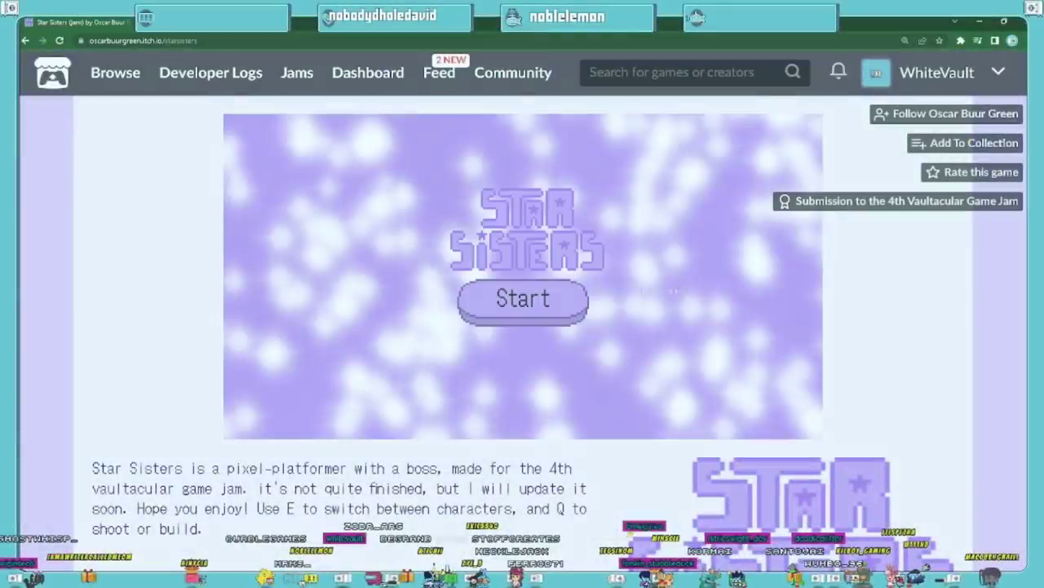
Run Star Sisters' tutorial, swap sisters and climb past the wooden wall.
{"action": "left_click", "coordinate": [522, 298]}
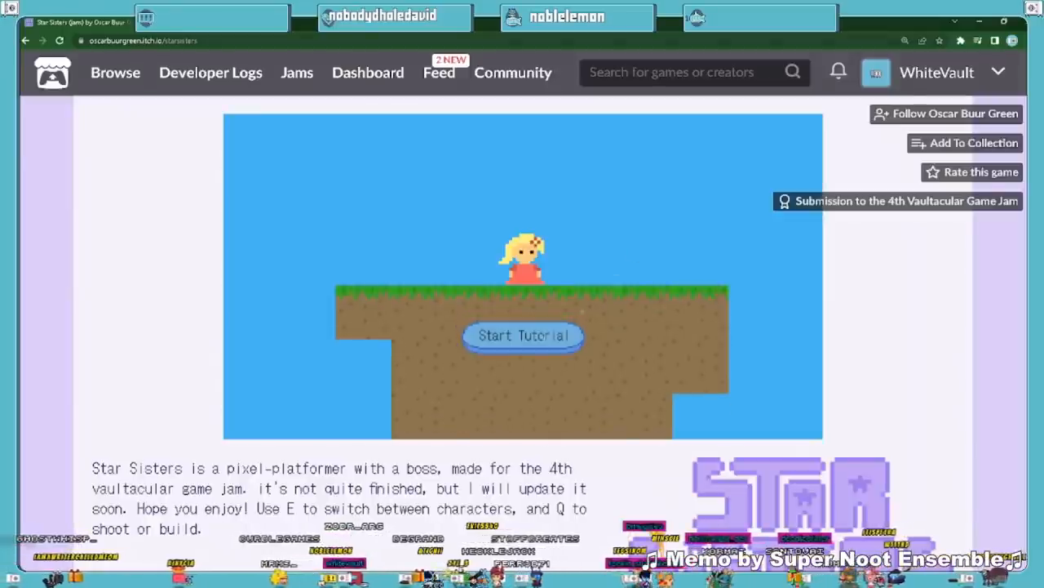
{"action": "left_click", "coordinate": [522, 339]}
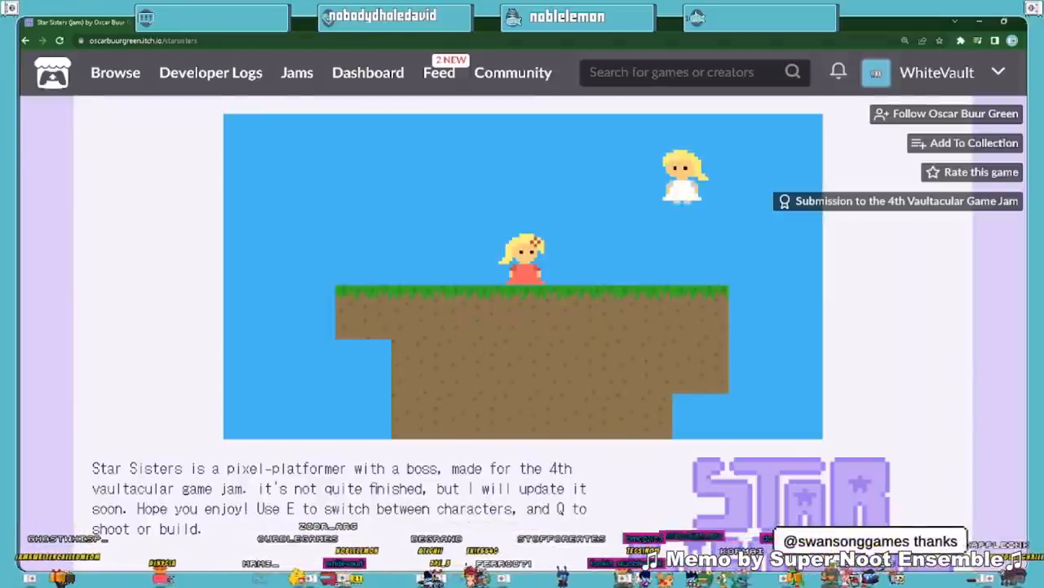
{"action": "key", "text": "e"}
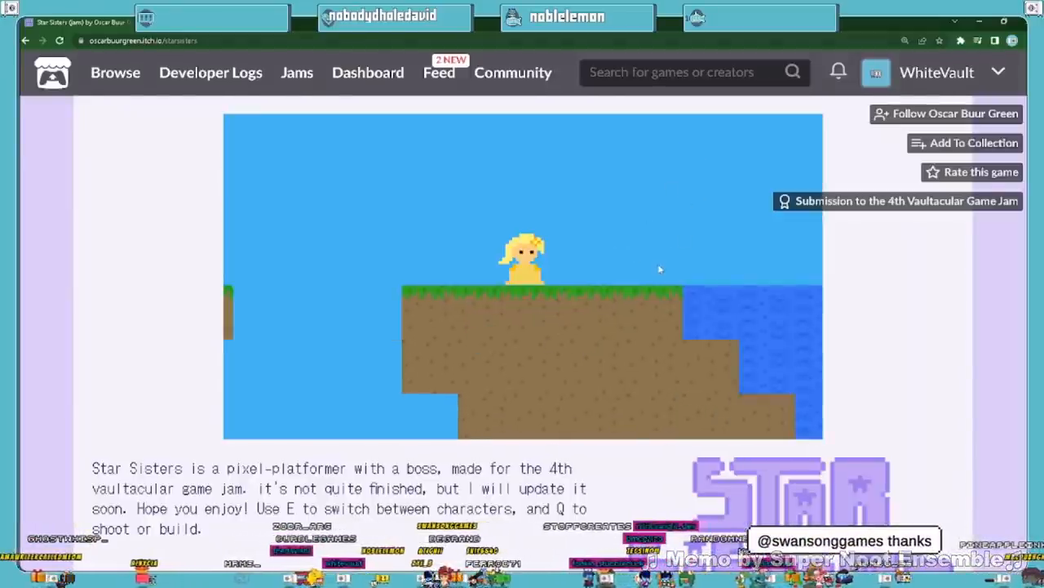
{"action": "key", "text": "Right"}
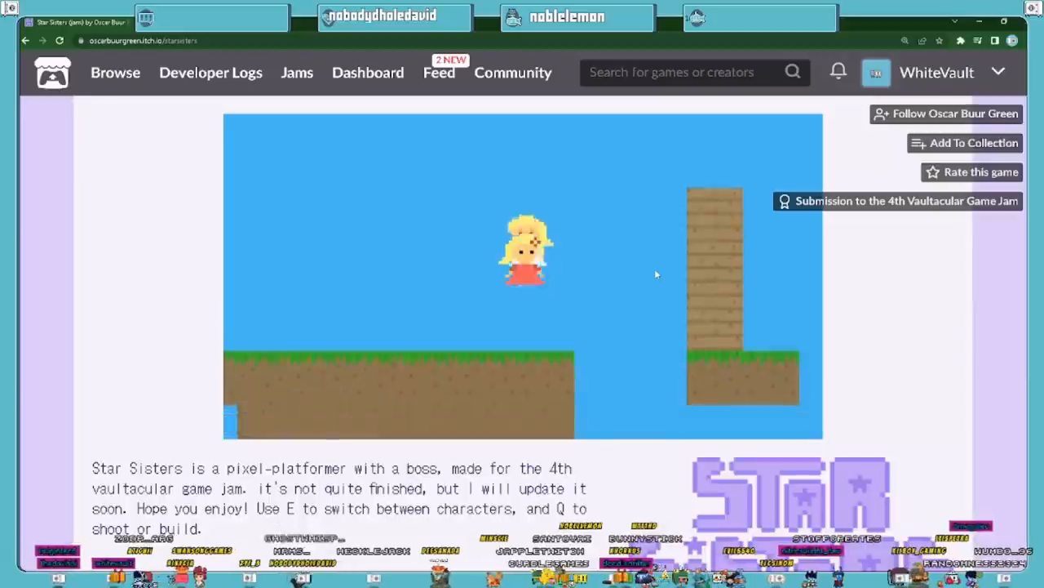
{"action": "key", "text": "Right"}
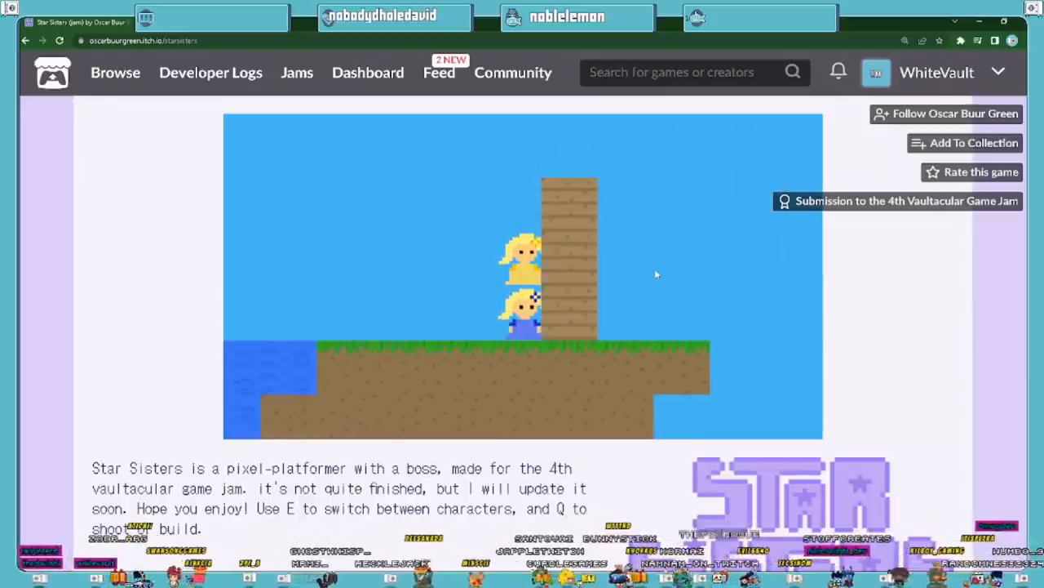
{"action": "key", "text": "Up"}
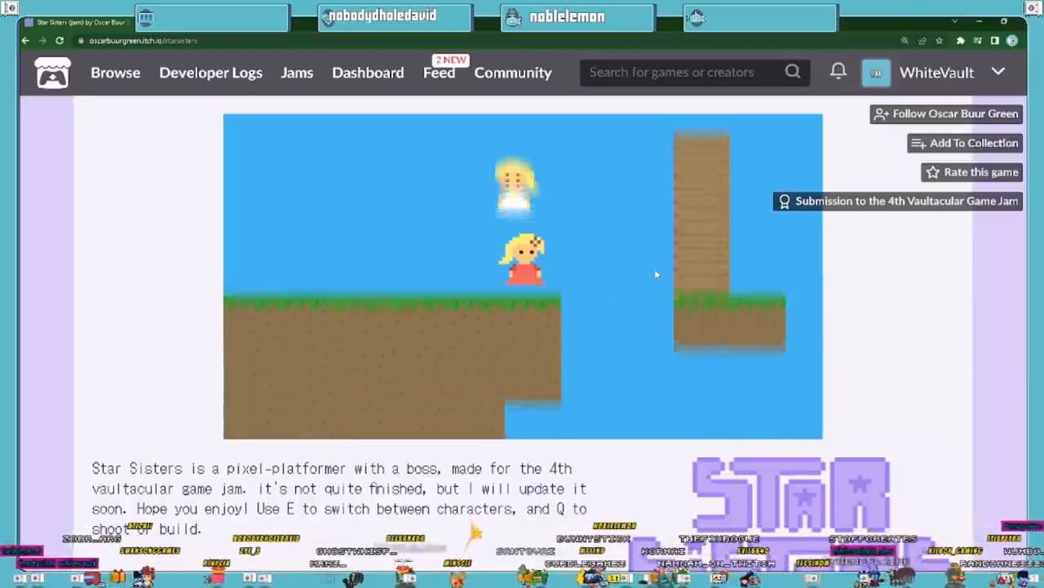
Continue into the next section and back away left as the robot boss advances.
{"action": "key", "text": "Right"}
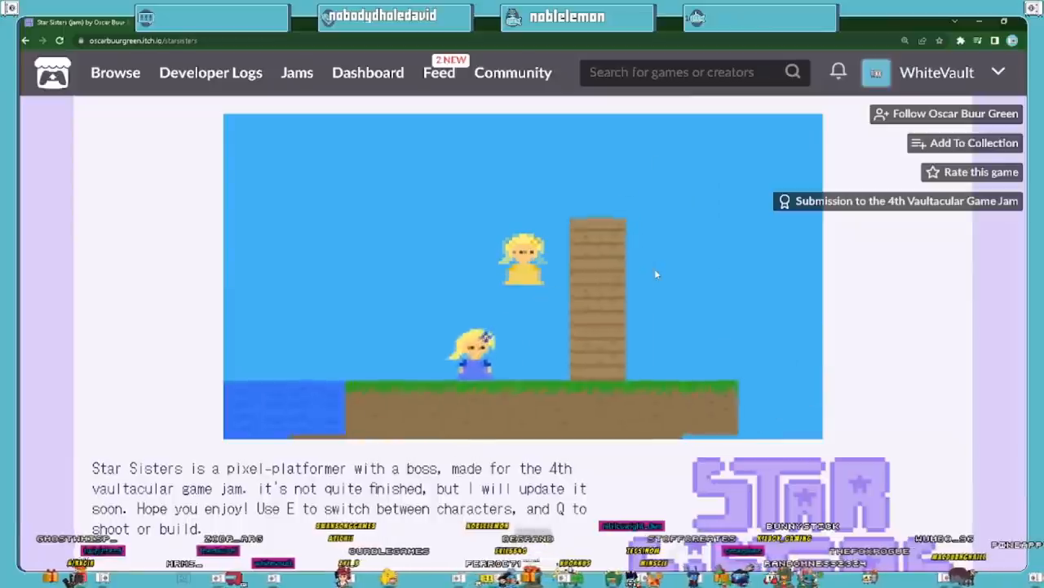
{"action": "key", "text": "Left"}
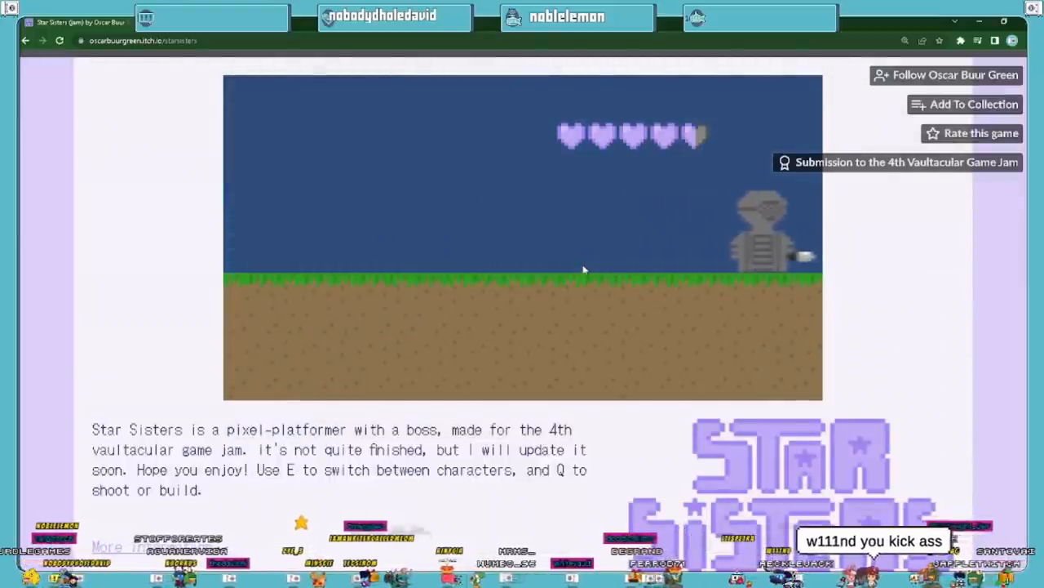
{"action": "key", "text": "Left"}
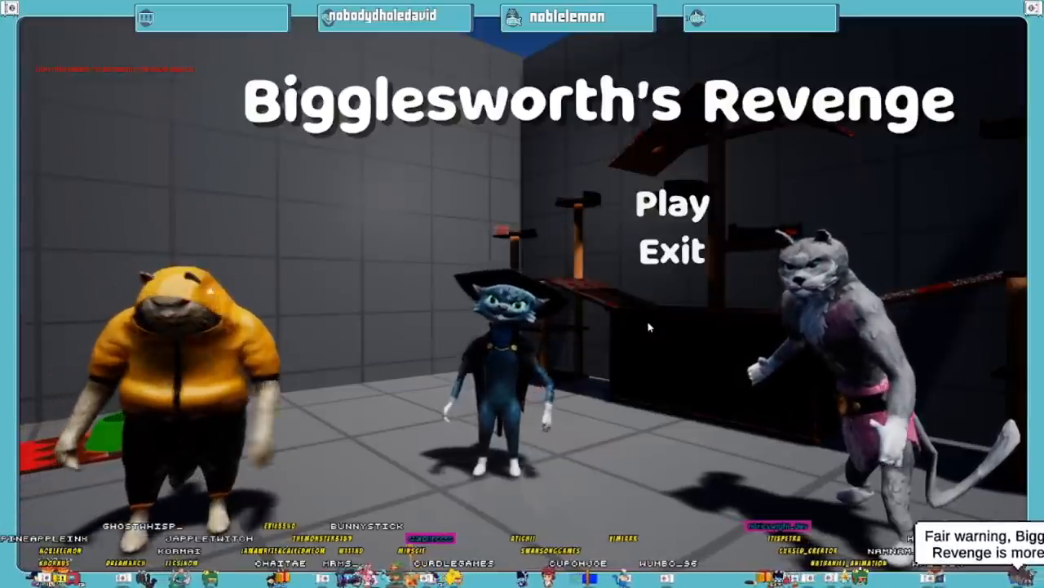
Start Bigglesworth's Revenge from its main menu and enter the grey-block arena.
{"action": "left_click", "coordinate": [673, 204]}
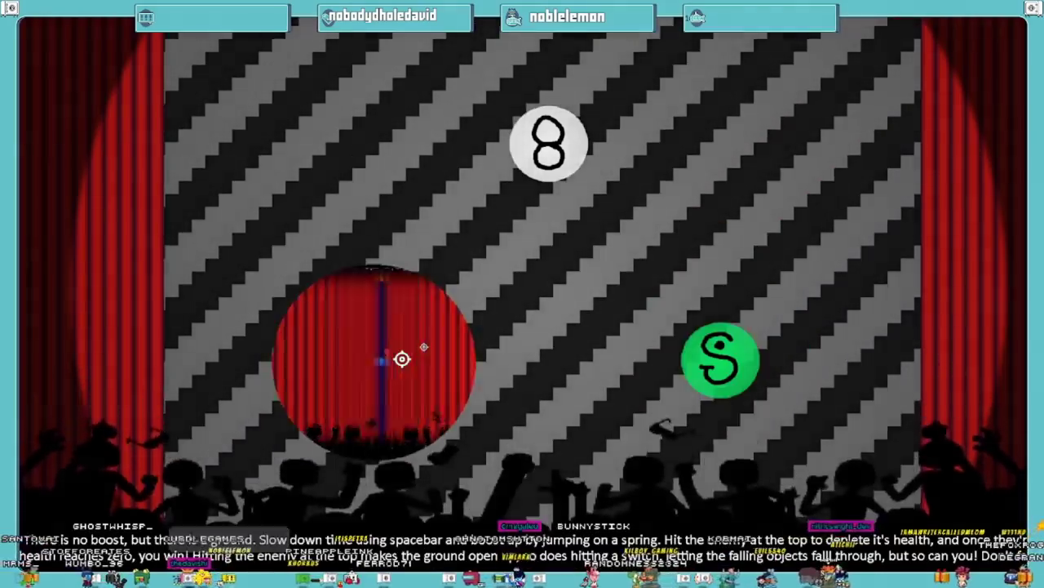
Choose a hero's level circle in Tetris HEROES and load the stage.
{"action": "left_click", "coordinate": [402, 359]}
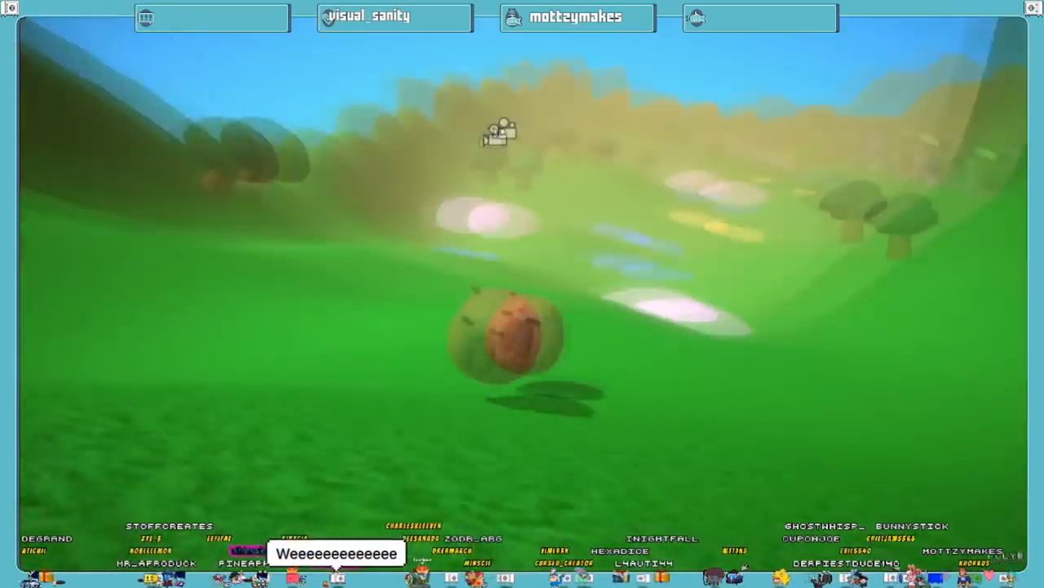
Swing the camera around the rolling ball and bring it down to ground level.
{"action": "left_click_drag", "start_coordinate": [487, 143], "coordinate": [468, 169]}
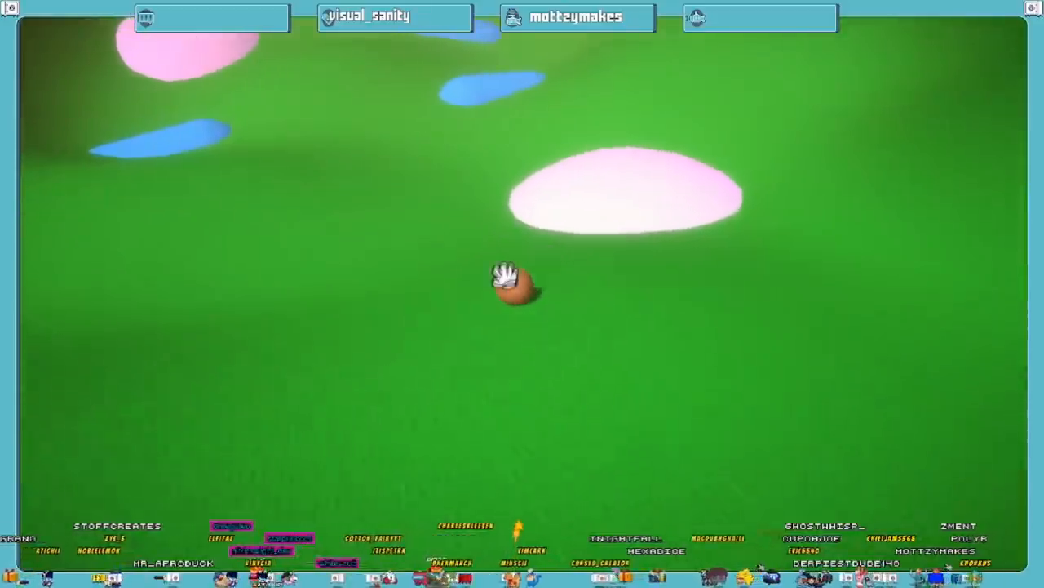
{"action": "left_click_drag", "start_coordinate": [506, 282], "coordinate": [494, 442]}
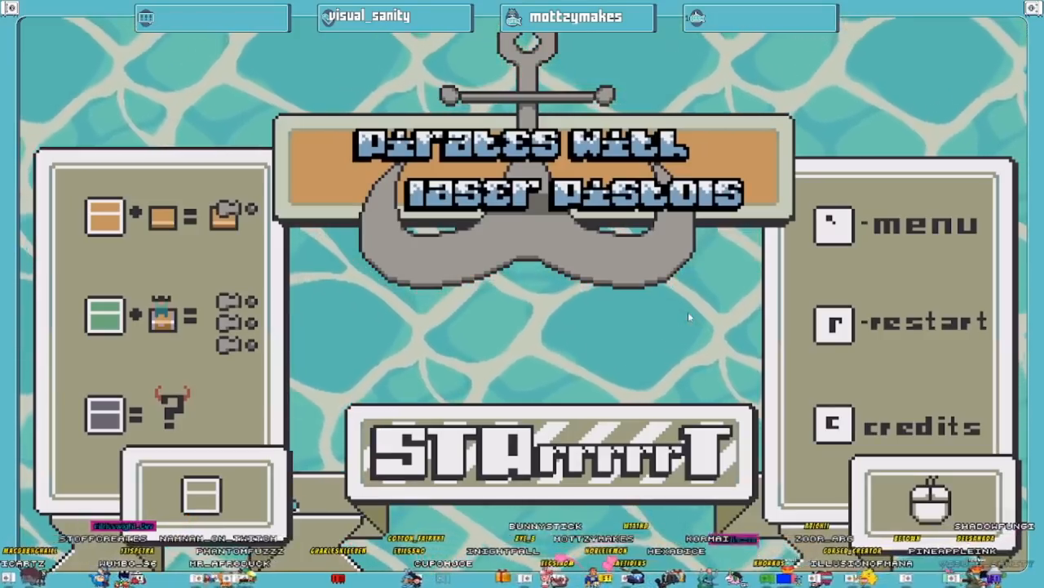
Start Pirates With Laser Pistols from its title screen into the lane-defence level.
{"action": "key", "text": "Return"}
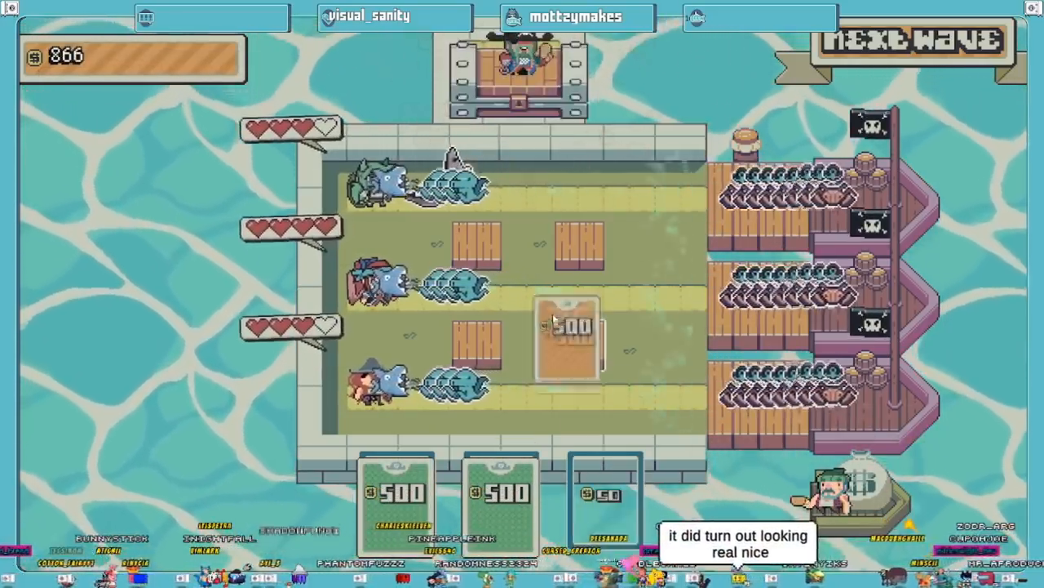
Place a $500 cannon on a middle-lane tile and fire the $50 card at the submarines.
{"action": "left_click_drag", "start_coordinate": [553, 318], "coordinate": [568, 338]}
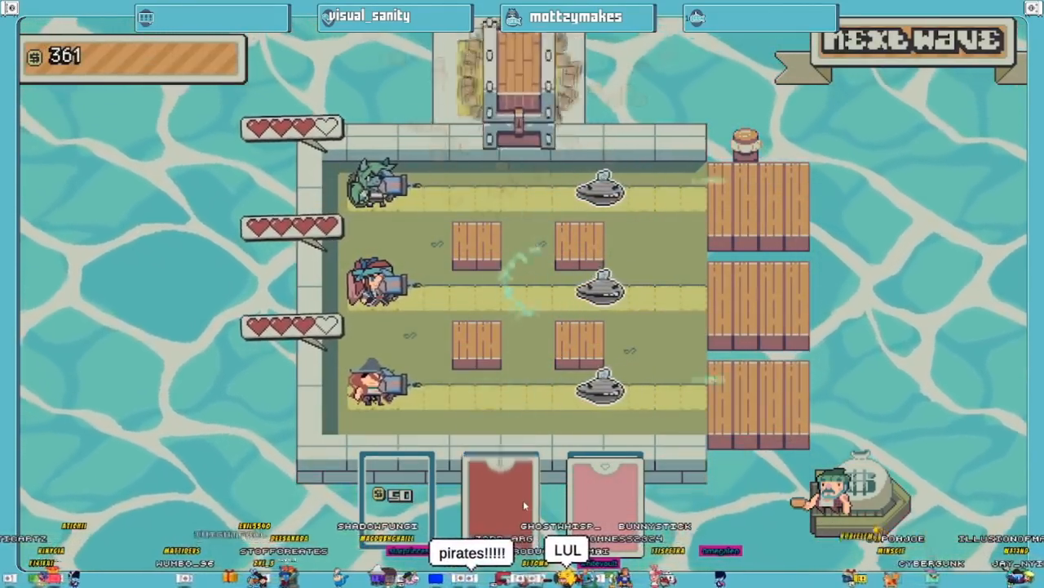
{"action": "left_click", "coordinate": [523, 500]}
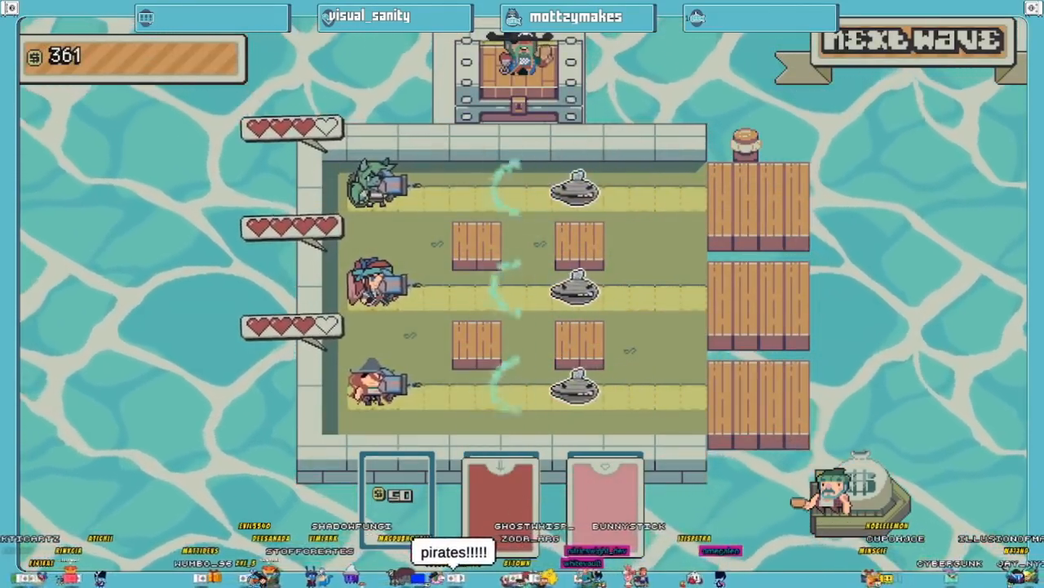